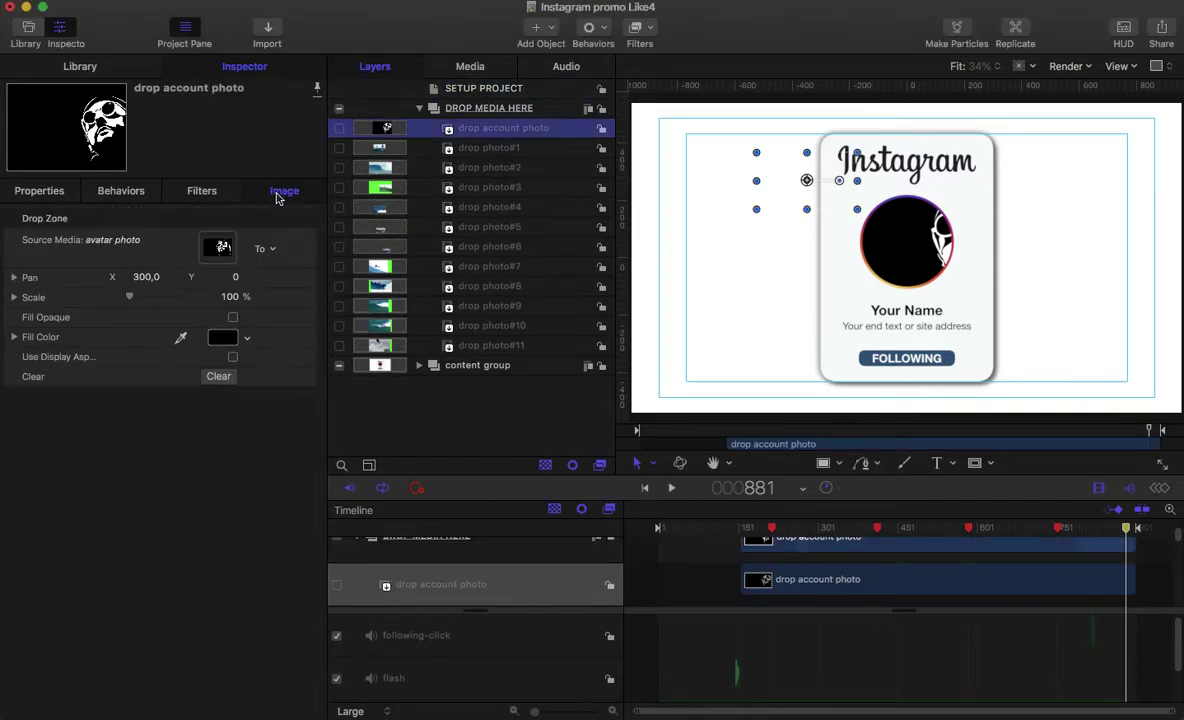
Frame the drop account photo image inside its circle with pan X at -305,7 and scale at 77%.
{"action": "left_click", "coordinate": [150, 276]}
{"action": "type", "text": "184.3"}
{"action": "key", "text": "Return"}
{"action": "left_click_drag", "start_coordinate": [146, 279], "coordinate": [110, 256]}
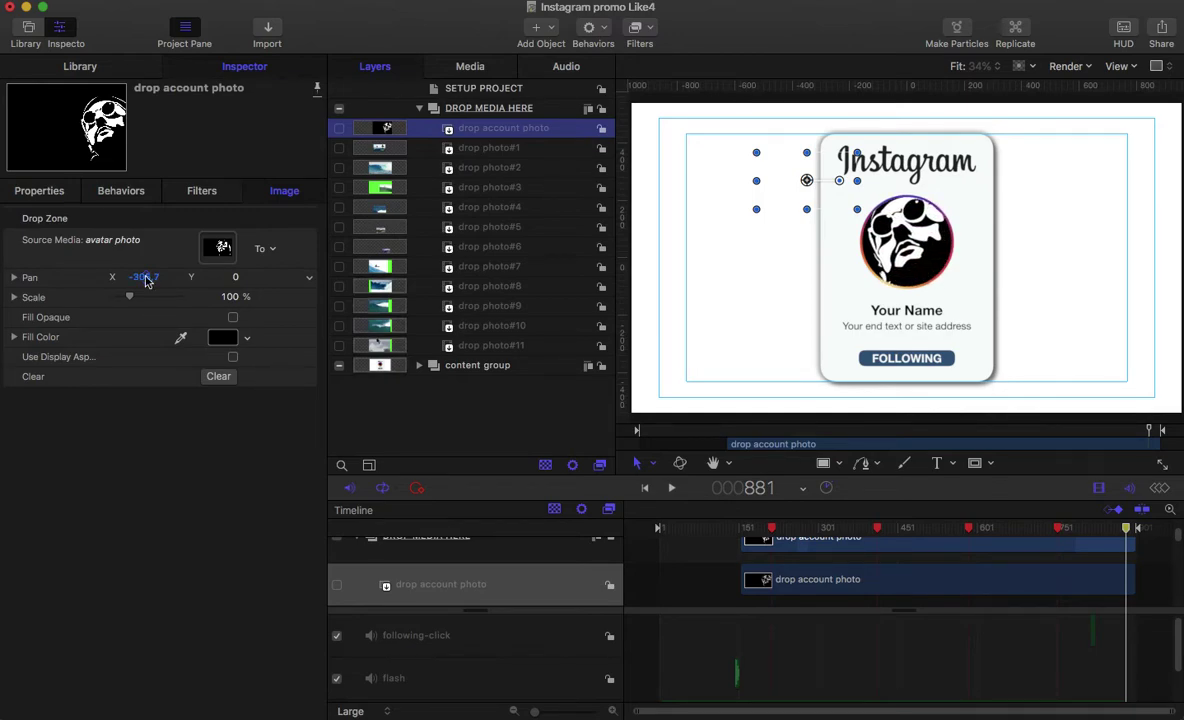
{"action": "left_click_drag", "start_coordinate": [230, 300], "coordinate": [211, 300]}
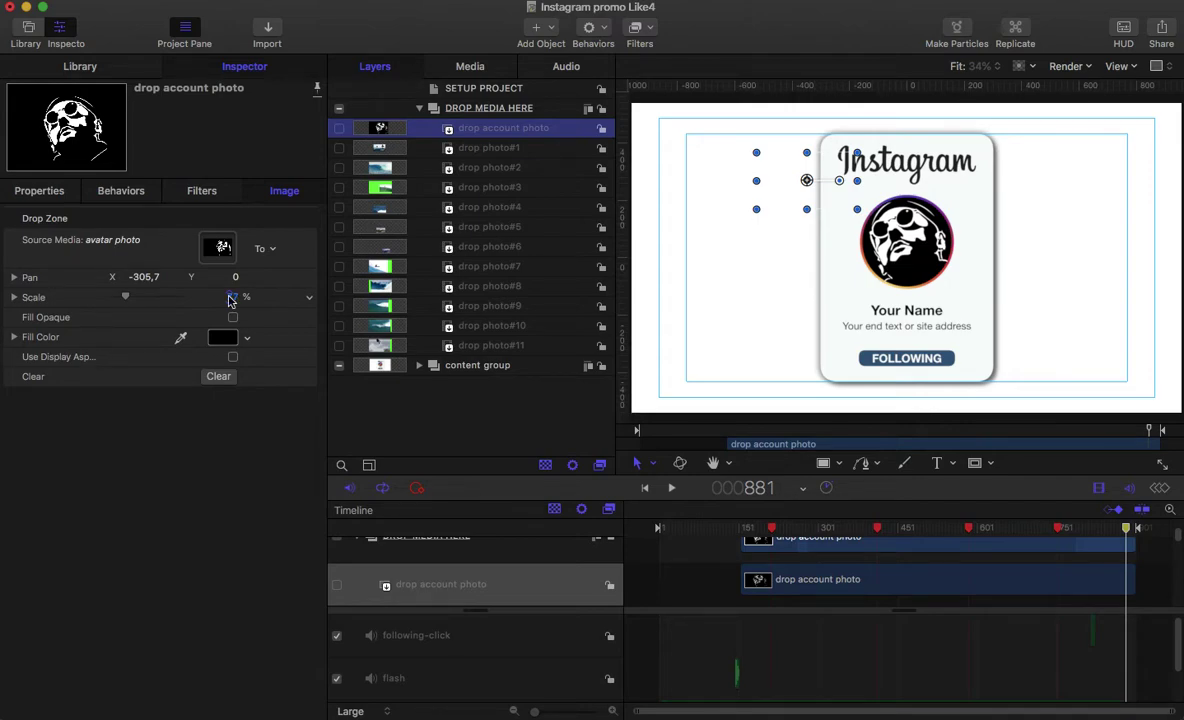
Switch to the Finder tutorial folder and place 1.jpg through 5.jpg into drop zones drop photo#1 through drop photo#5.
{"action": "mouse_move", "coordinate": [411, 706]}
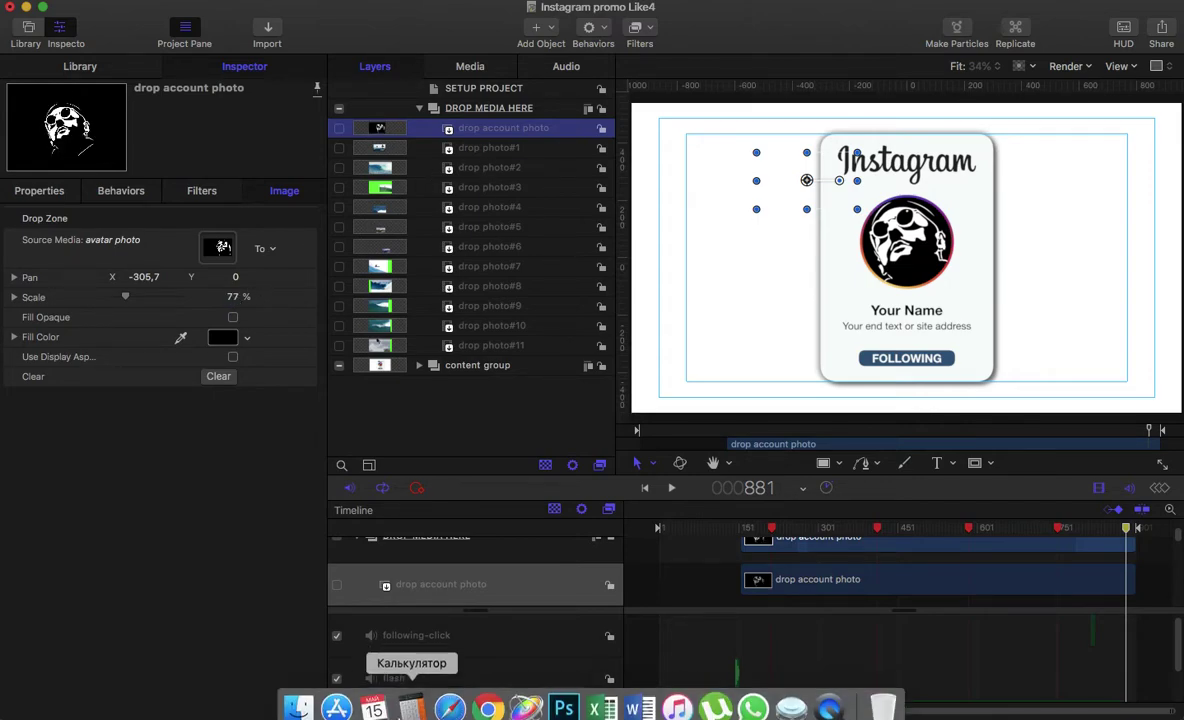
{"action": "left_click", "coordinate": [298, 708]}
{"action": "left_click_drag", "start_coordinate": [283, 493], "coordinate": [493, 156]}
{"action": "left_click_drag", "start_coordinate": [383, 487], "coordinate": [470, 166]}
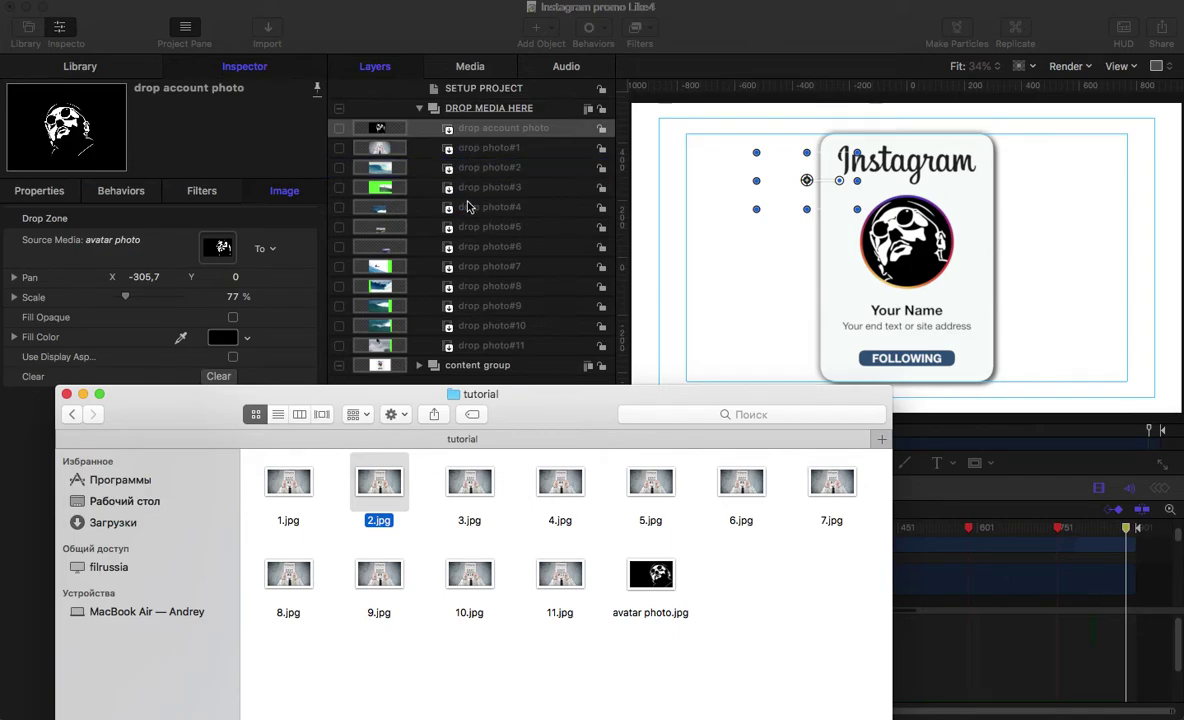
{"action": "left_click_drag", "start_coordinate": [469, 484], "coordinate": [480, 188]}
{"action": "left_click_drag", "start_coordinate": [558, 487], "coordinate": [497, 211]}
{"action": "left_click_drag", "start_coordinate": [632, 484], "coordinate": [457, 207]}
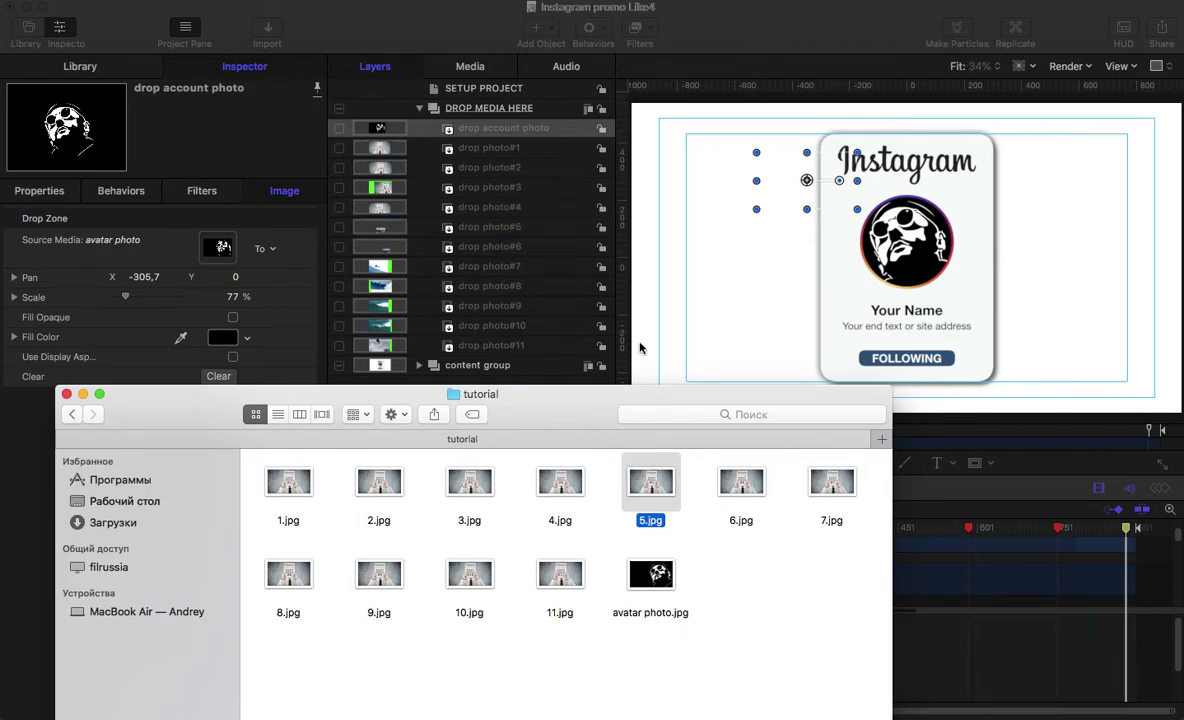
Place 6.jpg through 11.jpg into drop zones drop photo#6 through drop photo#11, and close the Finder window.
{"action": "left_click_drag", "start_coordinate": [737, 484], "coordinate": [492, 253]}
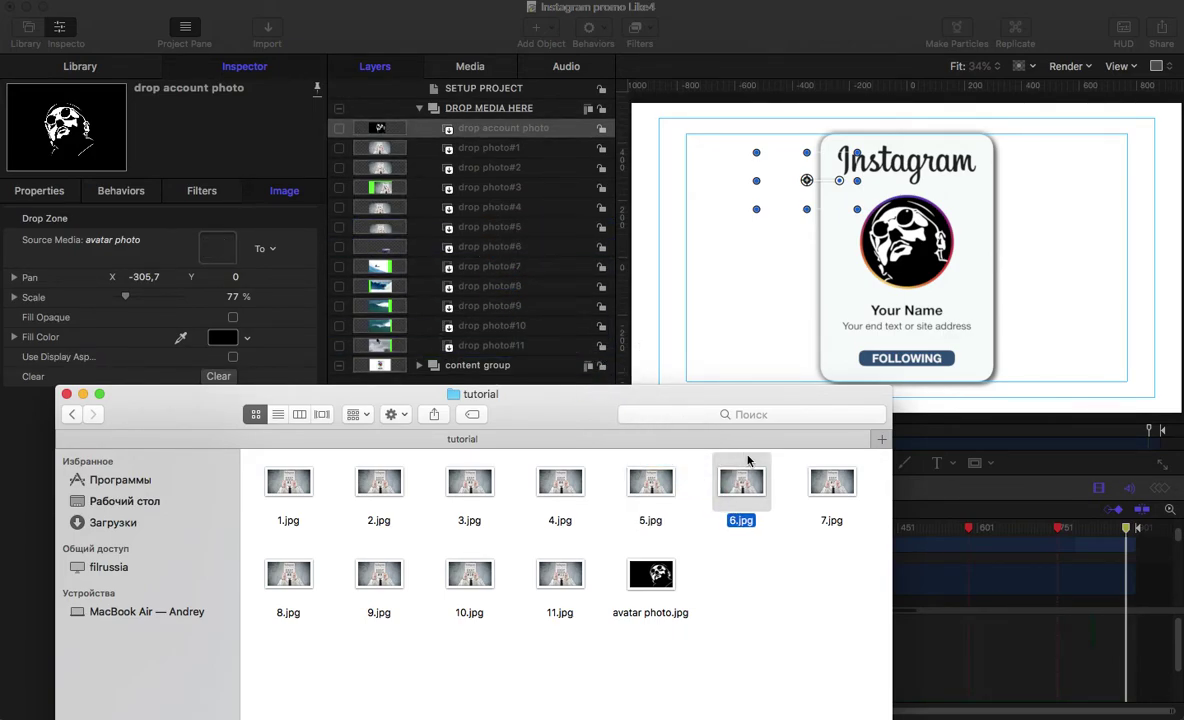
{"action": "left_click_drag", "start_coordinate": [831, 484], "coordinate": [497, 265]}
{"action": "left_click_drag", "start_coordinate": [285, 577], "coordinate": [489, 285]}
{"action": "left_click_drag", "start_coordinate": [370, 604], "coordinate": [462, 312]}
{"action": "left_click_drag", "start_coordinate": [469, 577], "coordinate": [484, 332]}
{"action": "left_click_drag", "start_coordinate": [560, 572], "coordinate": [492, 346]}
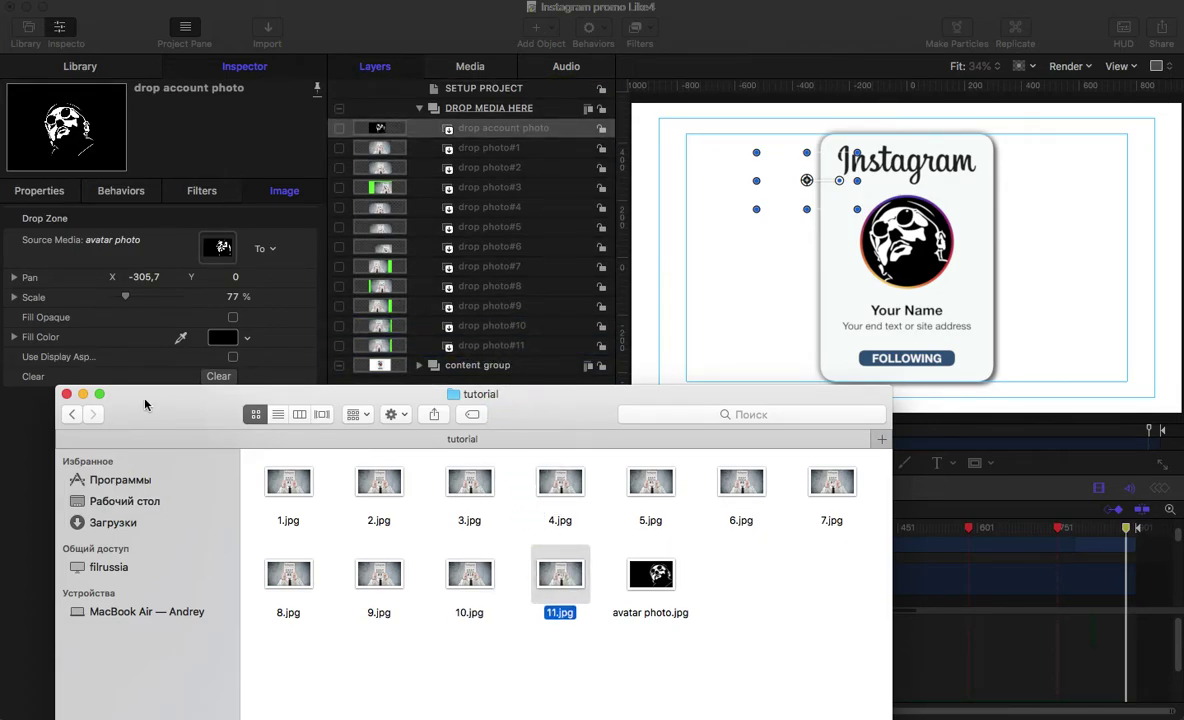
{"action": "left_click", "coordinate": [66, 394]}
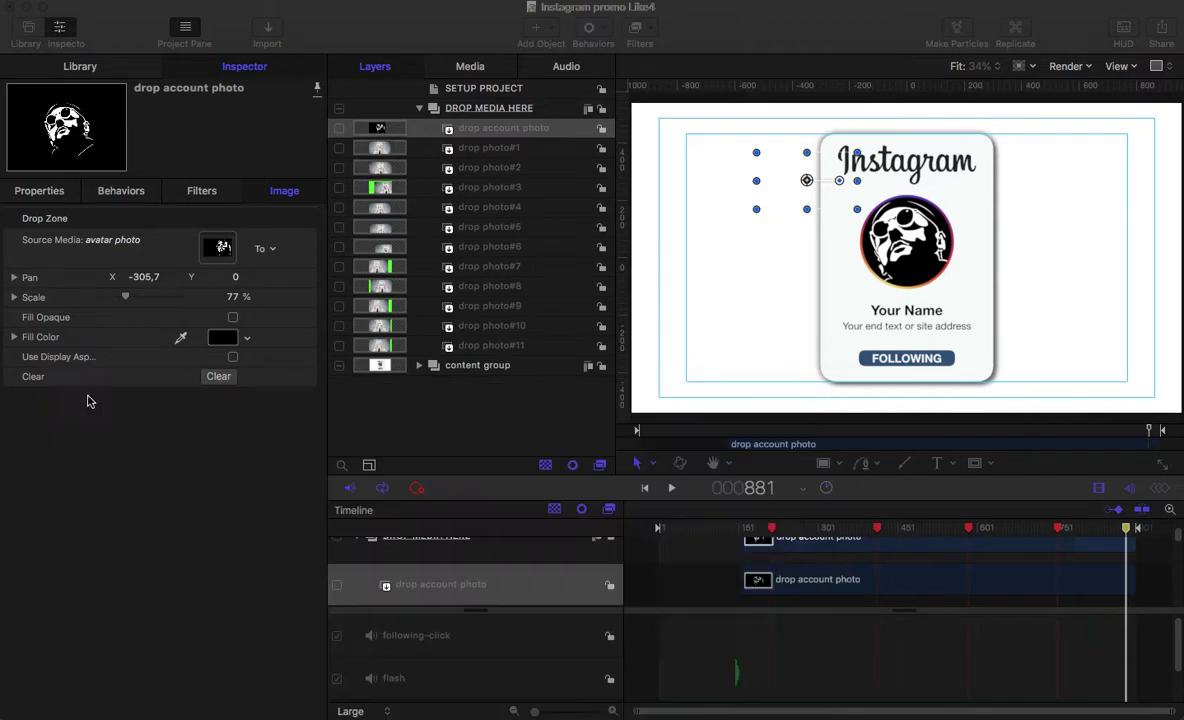
At the first red marker (frame 216), set drop photo#1's scale to 28% and its pan X to -355.
{"action": "left_click", "coordinate": [757, 530]}
{"action": "left_click_drag", "start_coordinate": [757, 530], "coordinate": [773, 528]}
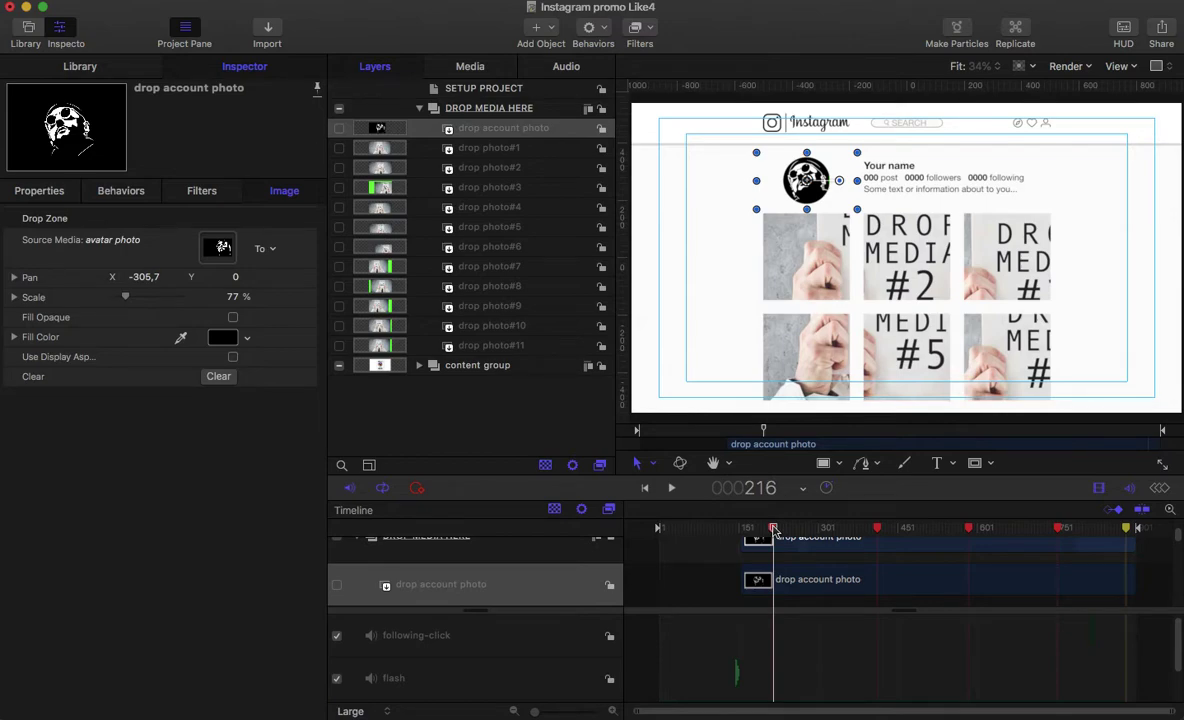
{"action": "left_click", "coordinate": [477, 149]}
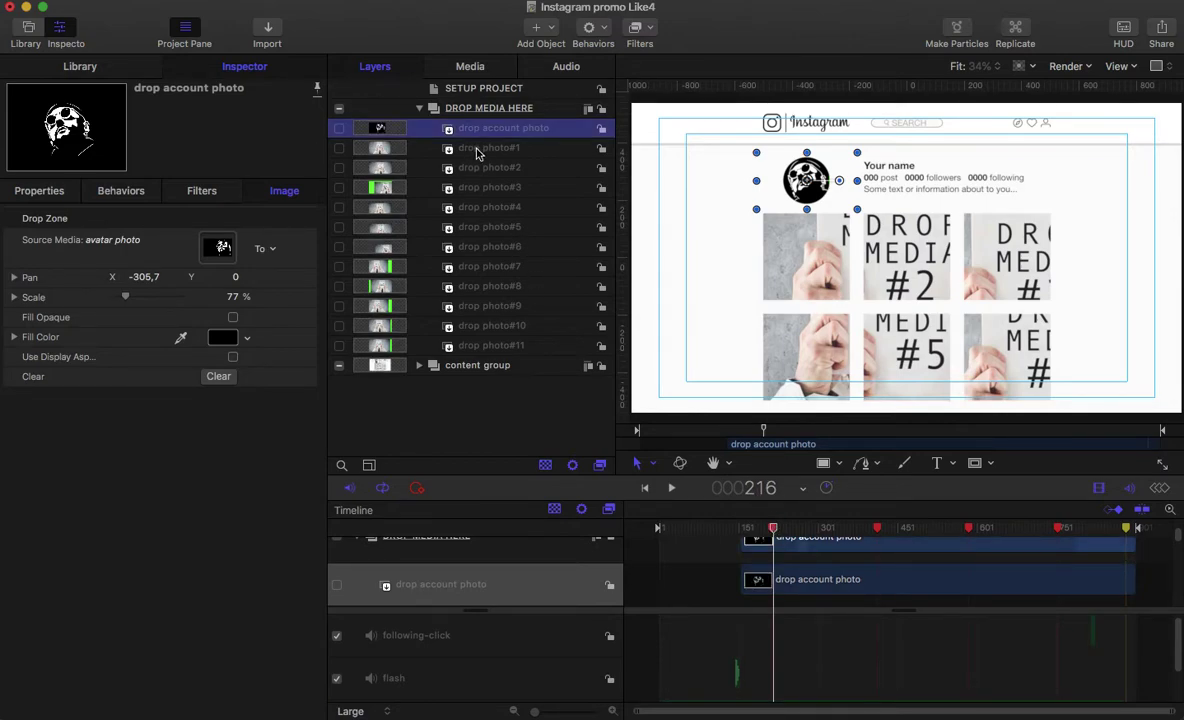
{"action": "left_click", "coordinate": [478, 150]}
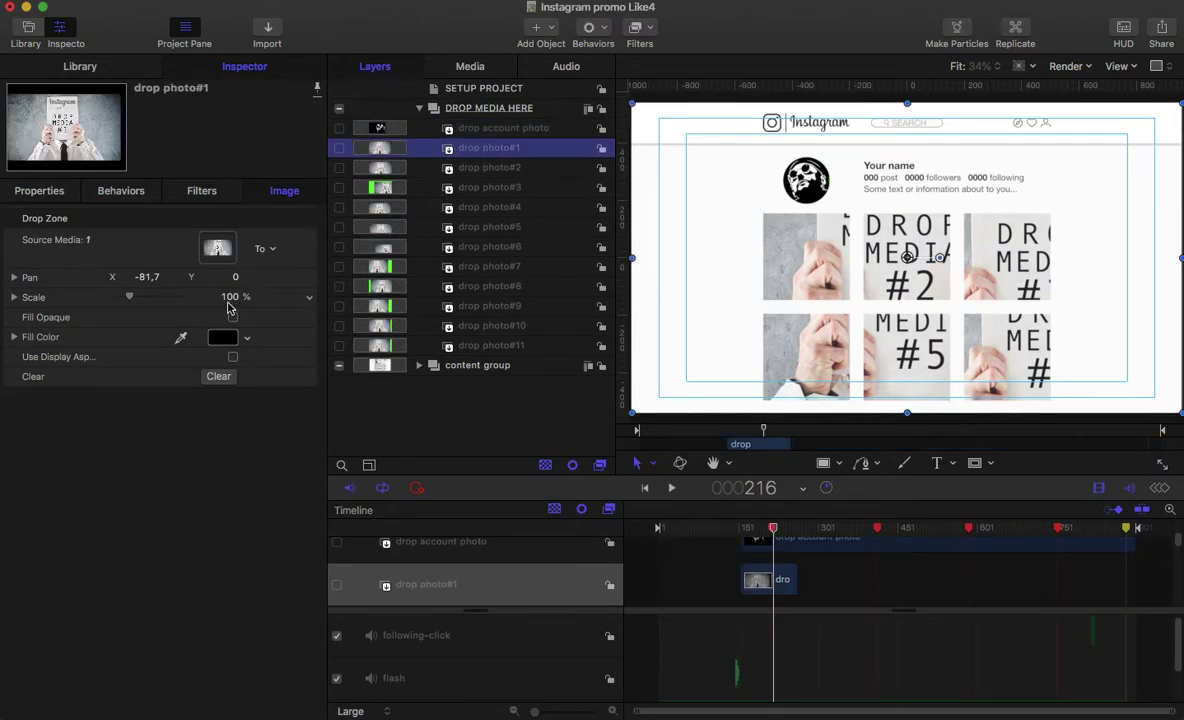
{"action": "left_click_drag", "start_coordinate": [230, 297], "coordinate": [112, 280]}
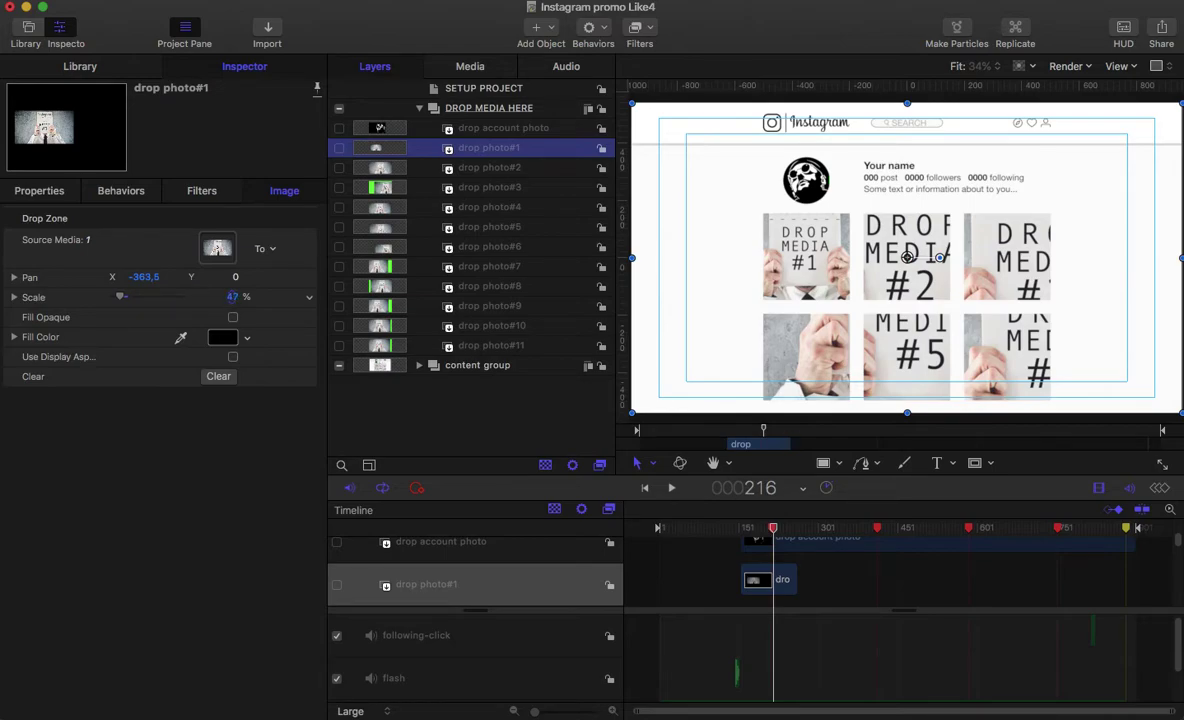
{"action": "left_click_drag", "start_coordinate": [232, 297], "coordinate": [214, 297]}
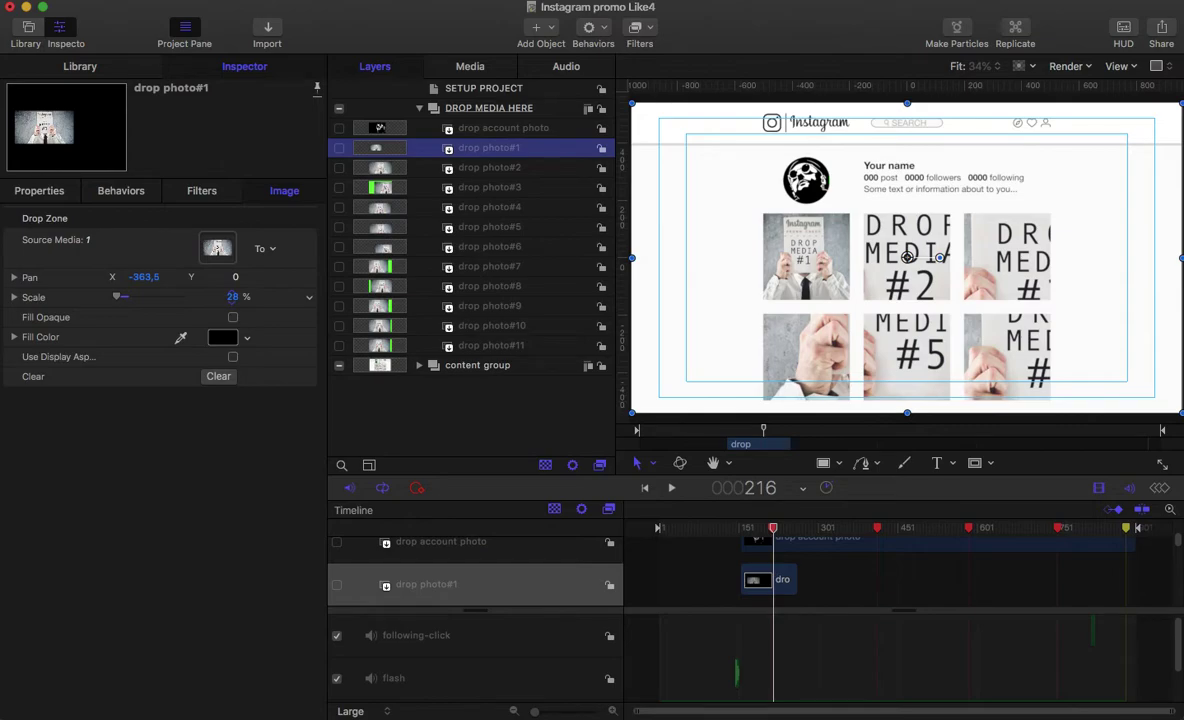
{"action": "left_click_drag", "start_coordinate": [232, 297], "coordinate": [229, 297]}
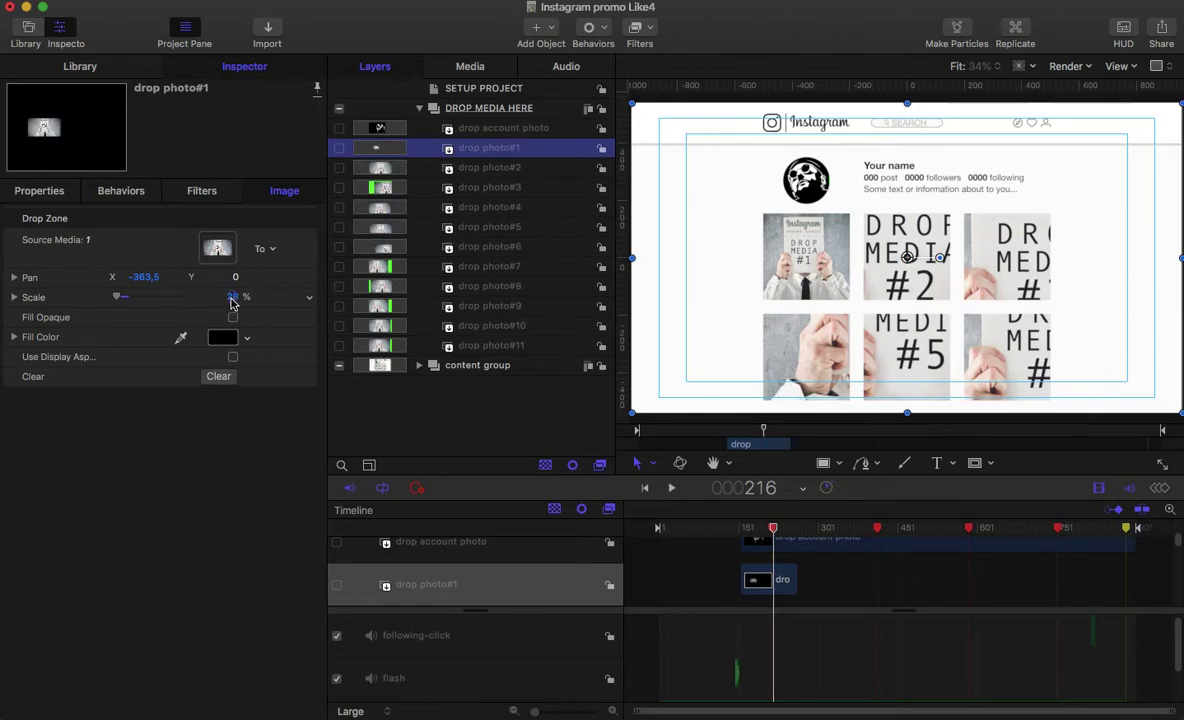
{"action": "left_click", "coordinate": [231, 300]}
{"action": "left_click_drag", "start_coordinate": [141, 282], "coordinate": [142, 283]}
{"action": "left_click", "coordinate": [141, 283]}
{"action": "type", "text": "-355"}
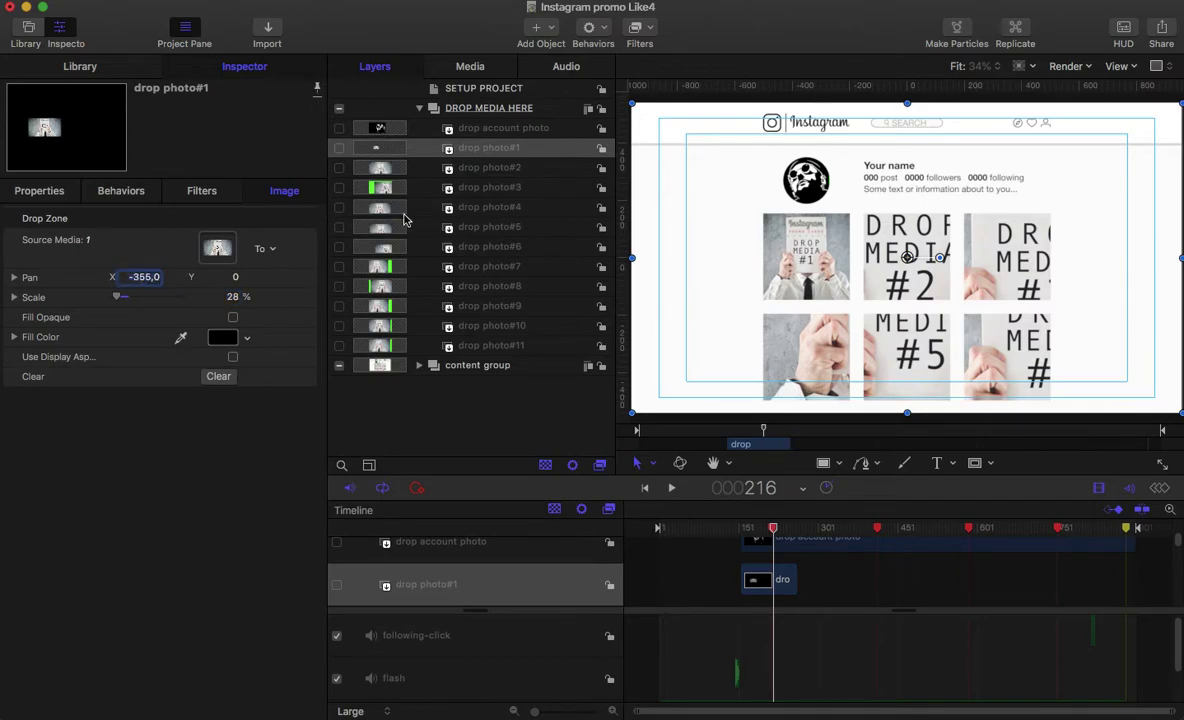
Set drop photo#2's scale to 28%, pan Y to 0 and pan X to about -35 to fill its tile.
{"action": "left_click", "coordinate": [491, 170]}
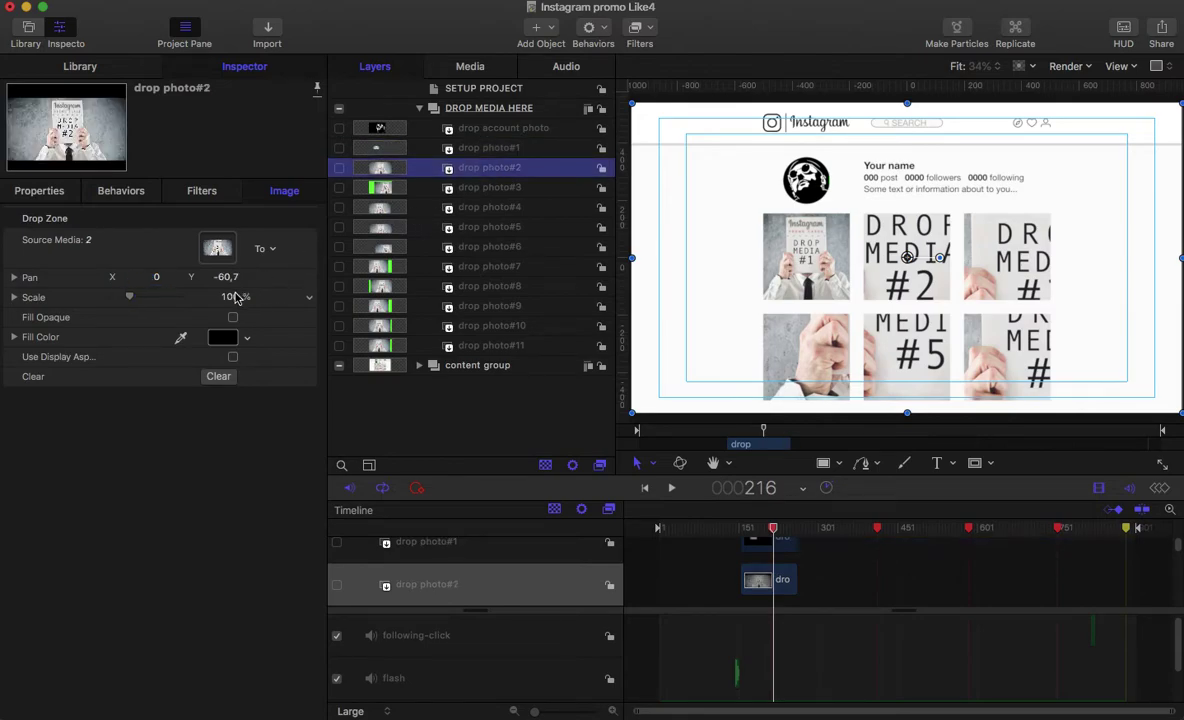
{"action": "key", "text": "Return"}
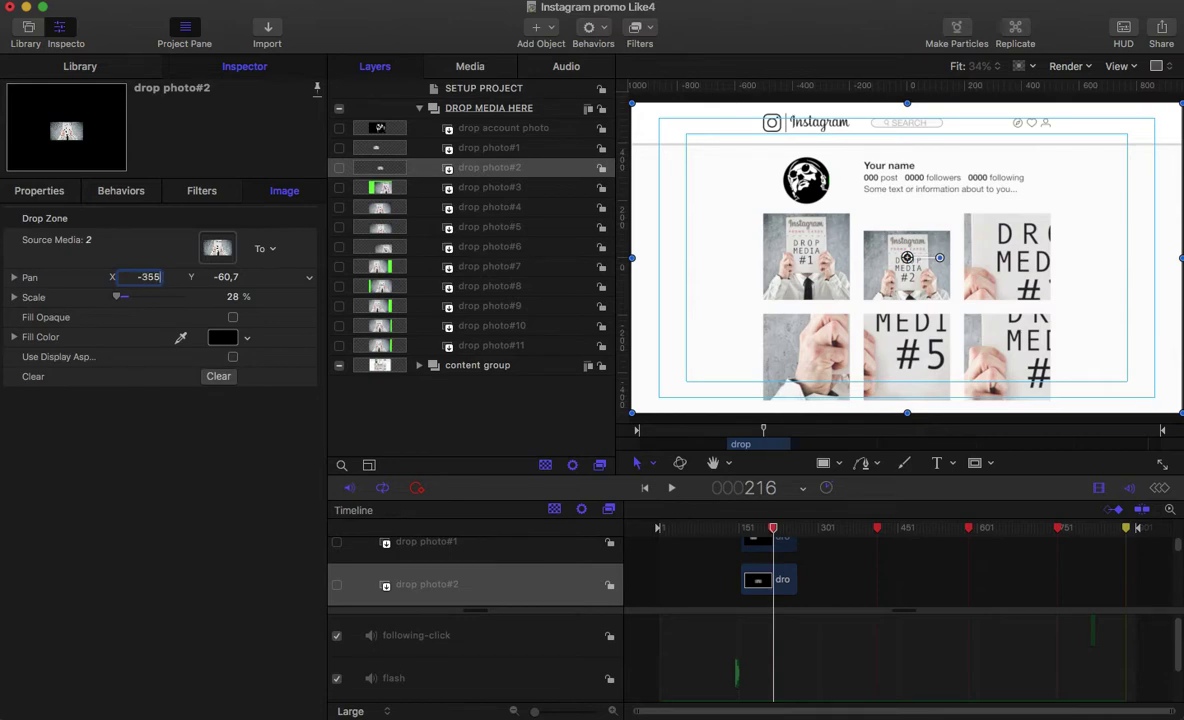
{"action": "key", "text": "Return"}
{"action": "double_click", "coordinate": [226, 276]}
{"action": "type", "text": "0"}
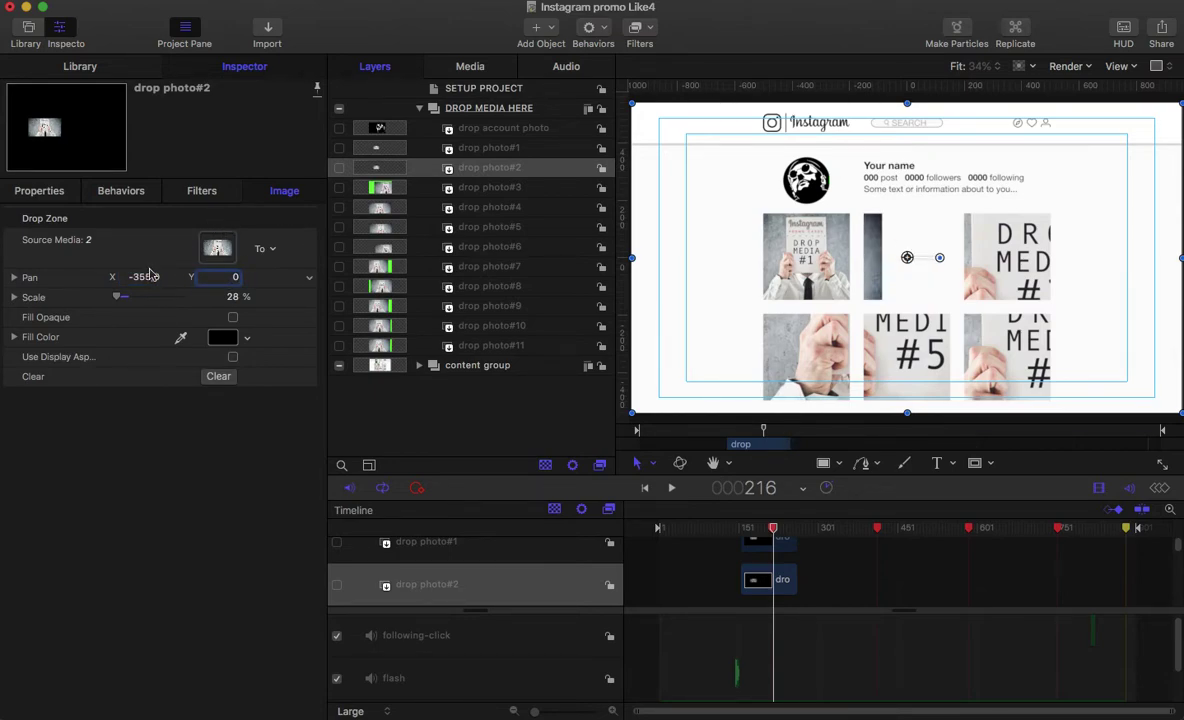
{"action": "left_click", "coordinate": [484, 149]}
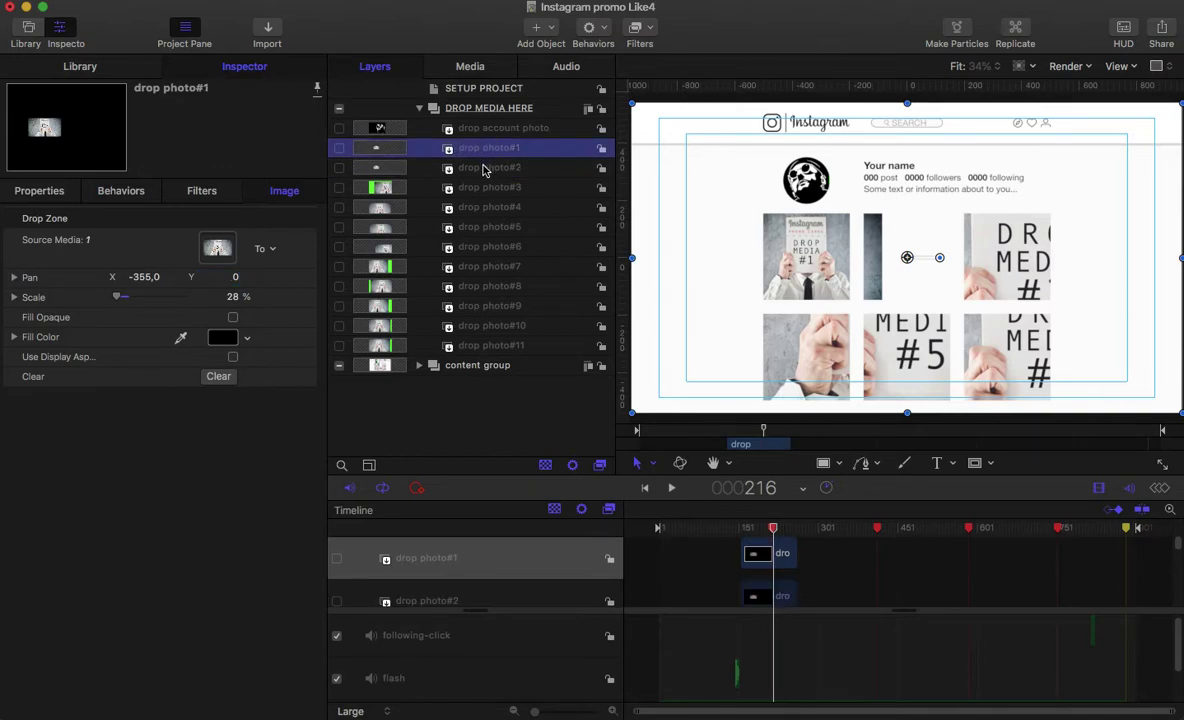
{"action": "left_click", "coordinate": [484, 168]}
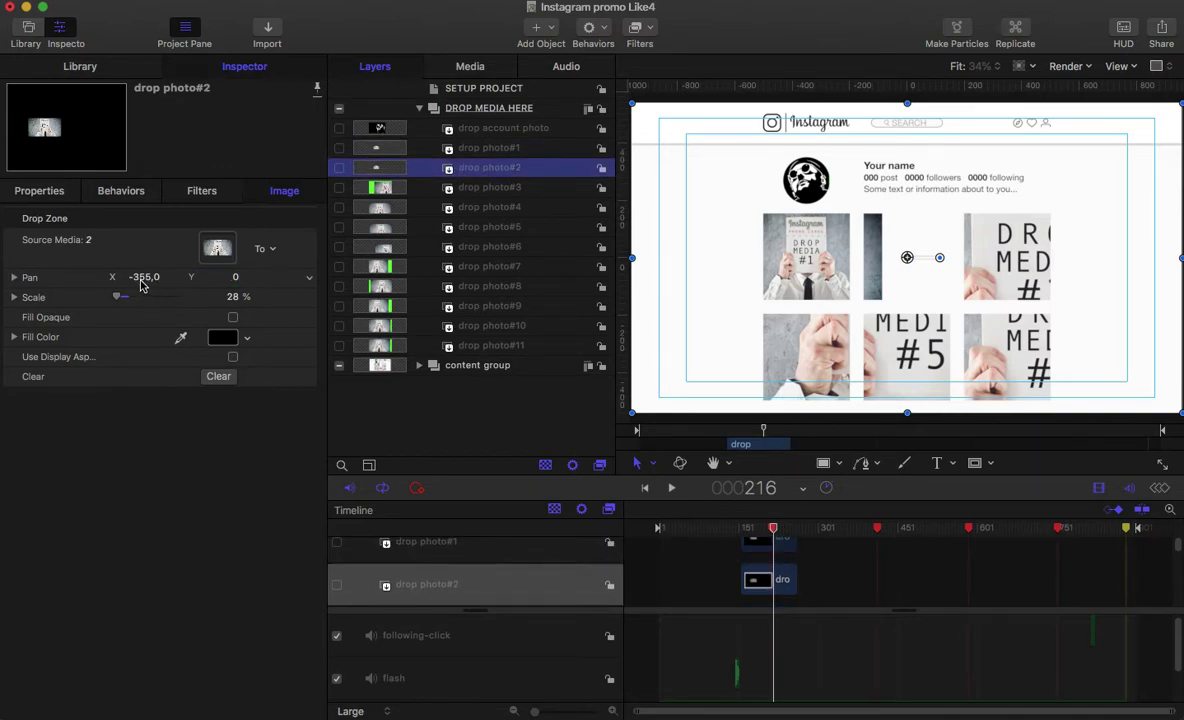
{"action": "left_click", "coordinate": [143, 277]}
{"action": "left_click_drag", "start_coordinate": [143, 281], "coordinate": [181, 283]}
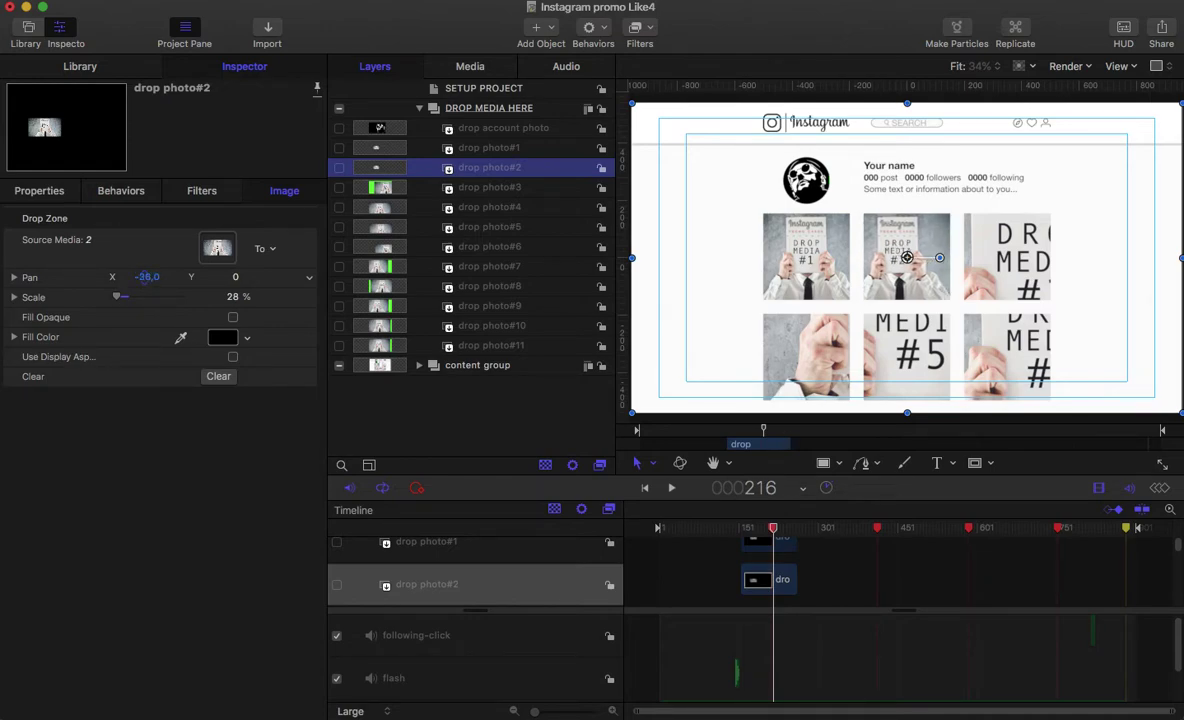
Set drop photo#3's scale to 28%, pan Y to 0 and pan X to about 344,6 to center it in its tile.
{"action": "left_click", "coordinate": [498, 188]}
{"action": "left_click", "coordinate": [229, 298]}
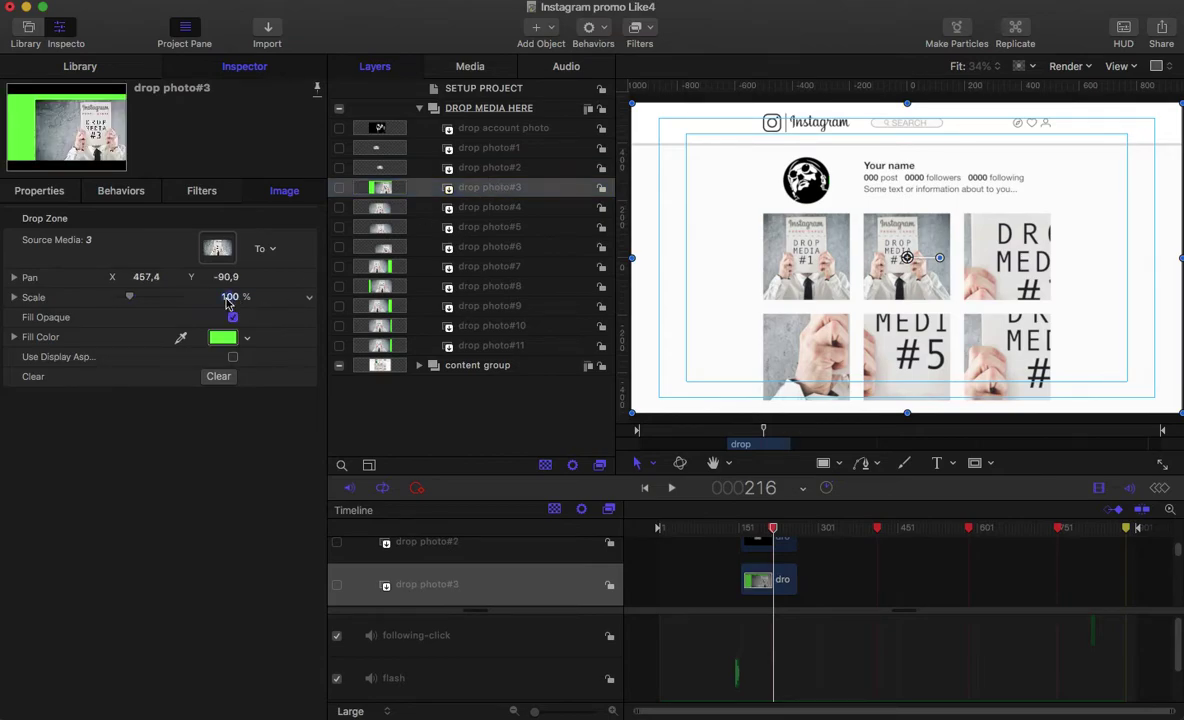
{"action": "key", "text": "Return"}
{"action": "left_click", "coordinate": [219, 277]}
{"action": "type", "text": "0"}
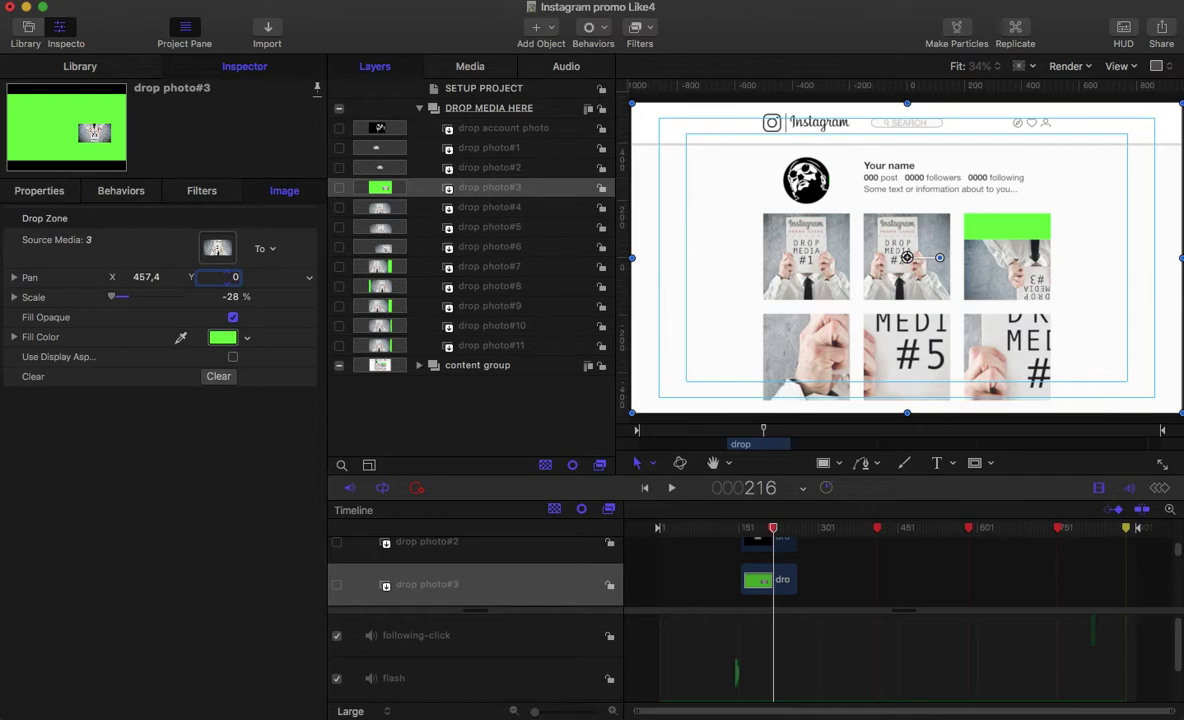
{"action": "key", "text": "Return"}
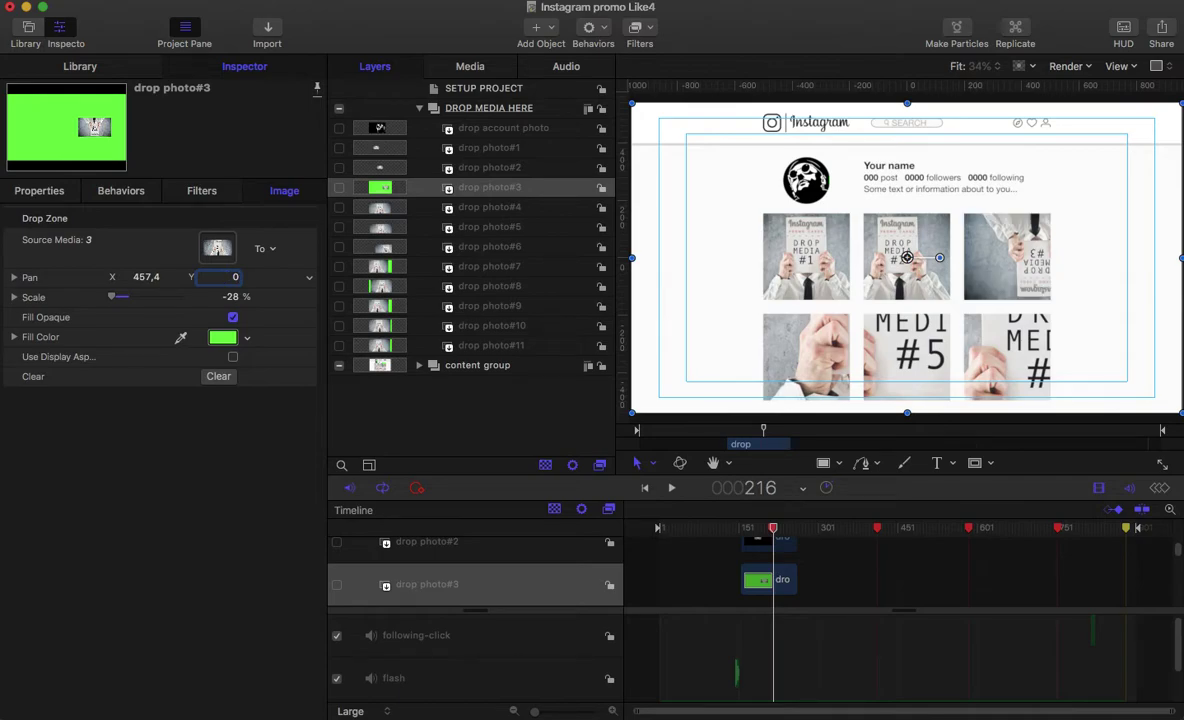
{"action": "left_click", "coordinate": [222, 298]}
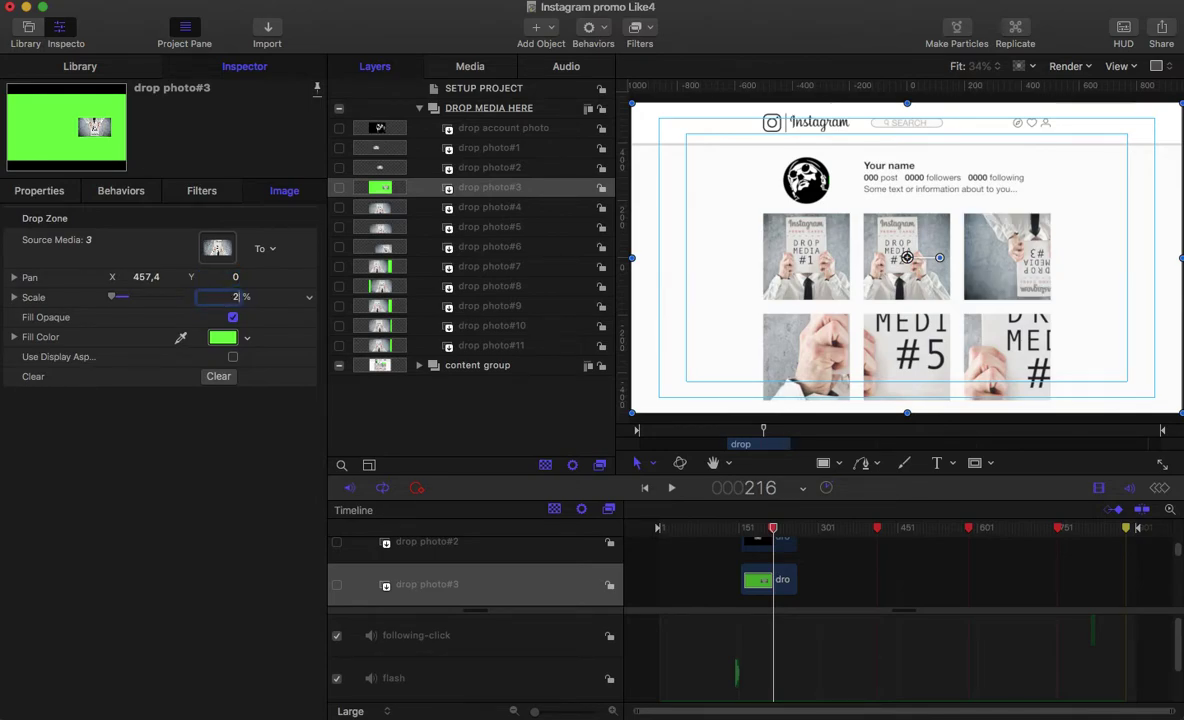
{"action": "key", "text": "Return"}
{"action": "left_click_drag", "start_coordinate": [148, 277], "coordinate": [149, 278]}
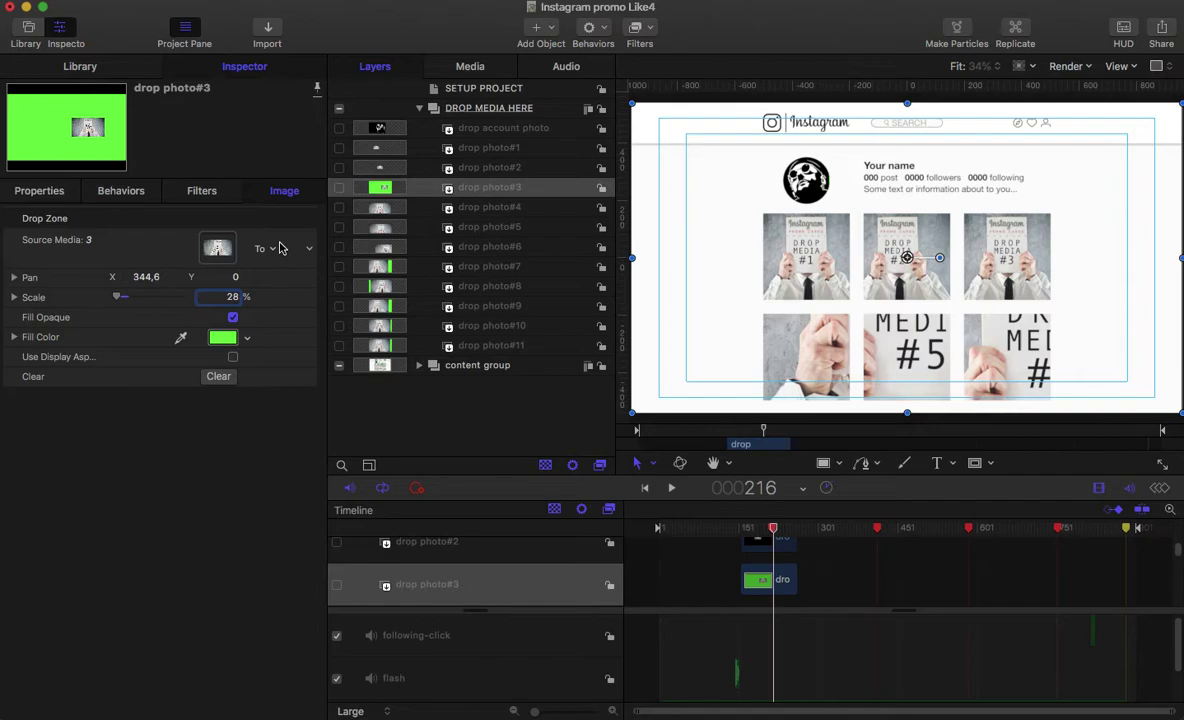
Set drop photo#4's scale to 28% and its pan Y to 0.
{"action": "left_click", "coordinate": [488, 206]}
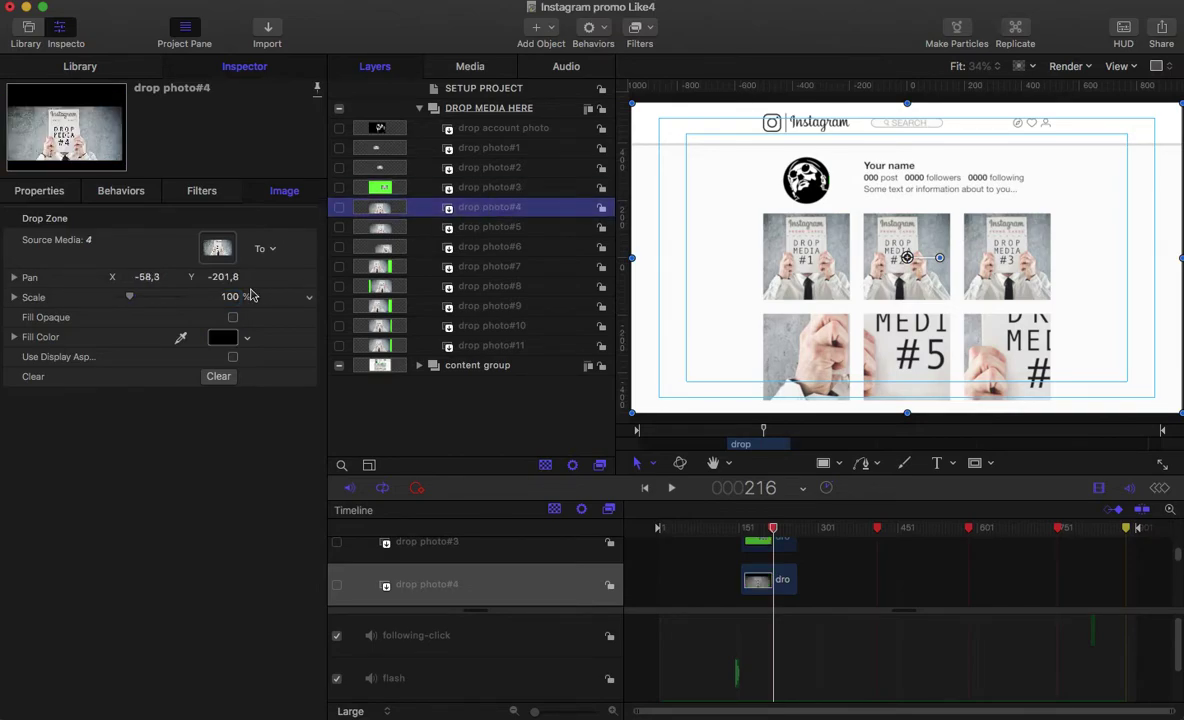
{"action": "left_click", "coordinate": [229, 298]}
{"action": "type", "text": "28"}
{"action": "key", "text": "Return"}
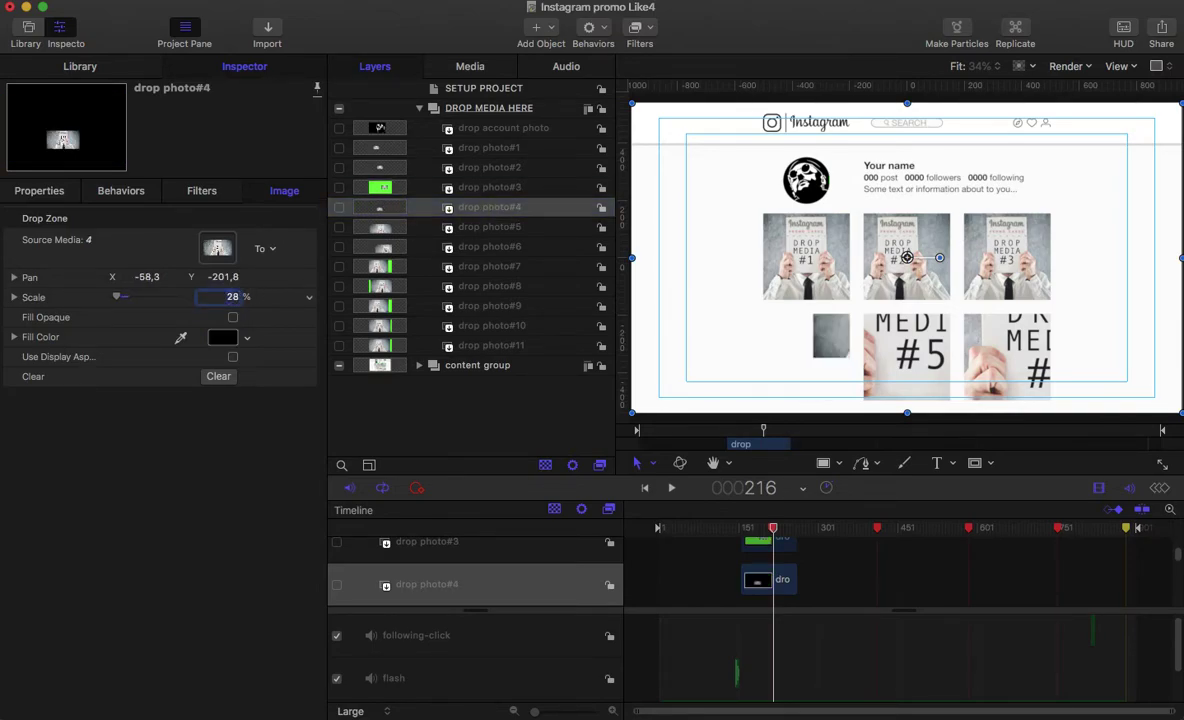
{"action": "left_click", "coordinate": [221, 280]}
{"action": "type", "text": "0"}
{"action": "key", "text": "Return"}
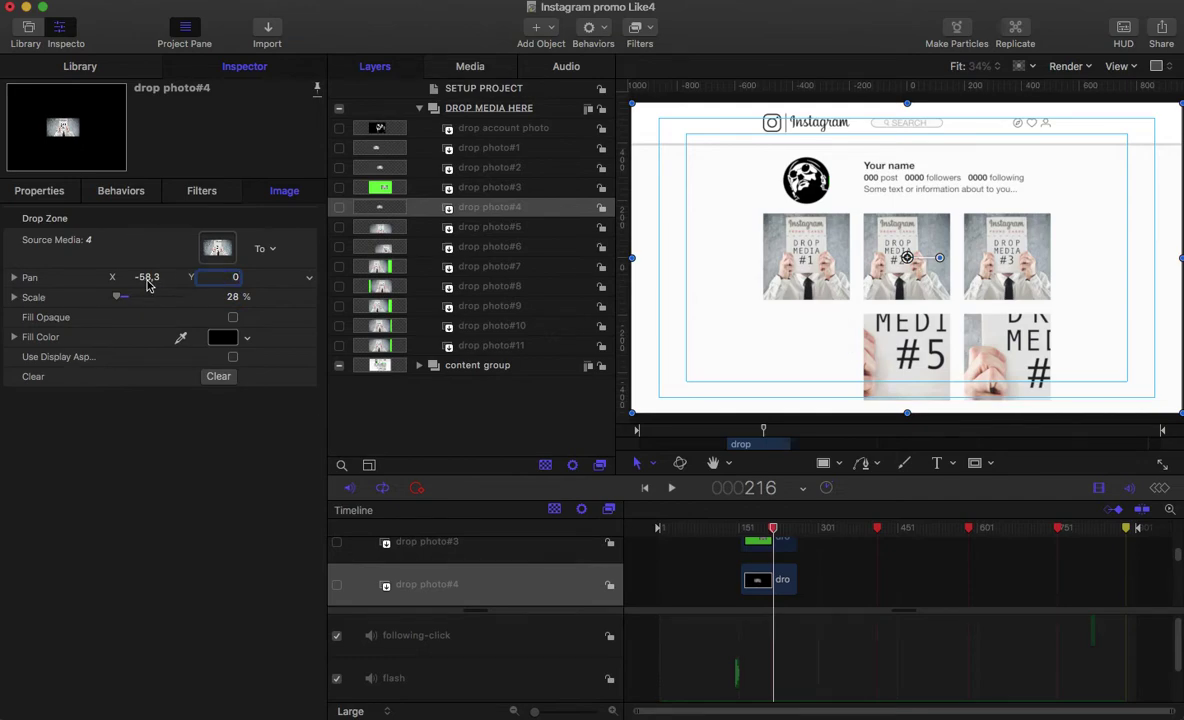
Position drop photo#4 in its tile with pan X at -350 and pan Y at about -339,6.
{"action": "left_click", "coordinate": [145, 280]}
{"action": "left_click", "coordinate": [148, 277]}
{"action": "type", "text": "0"}
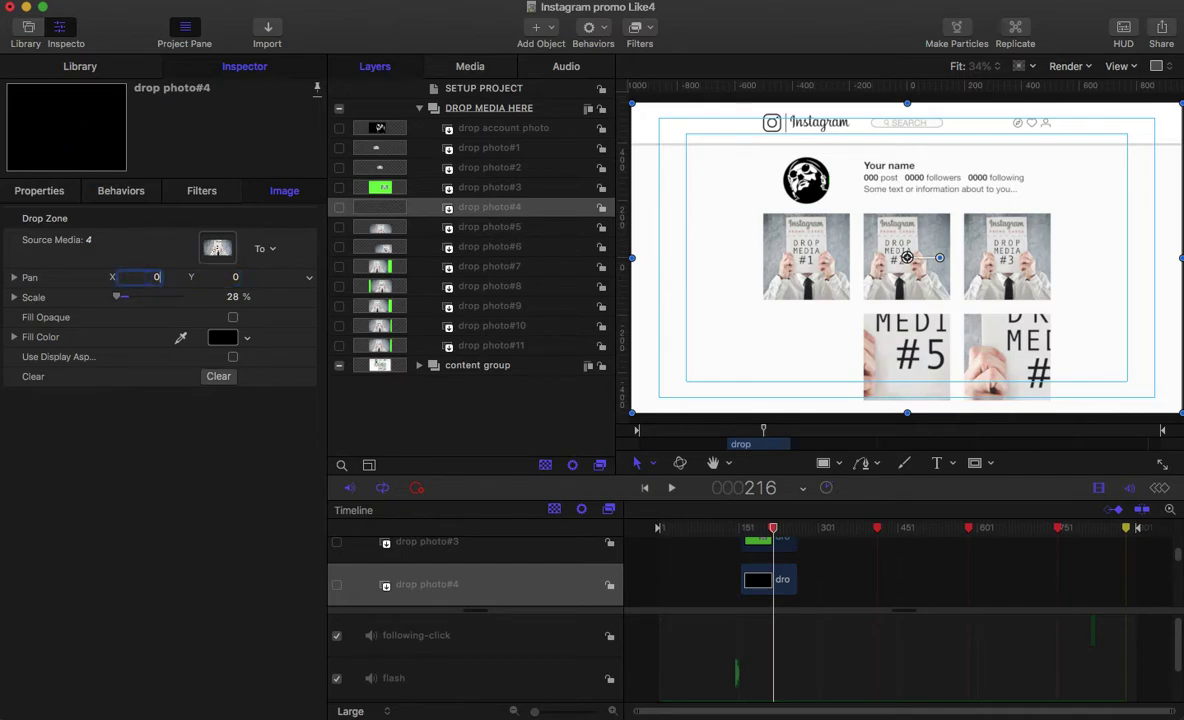
{"action": "key", "text": "Return"}
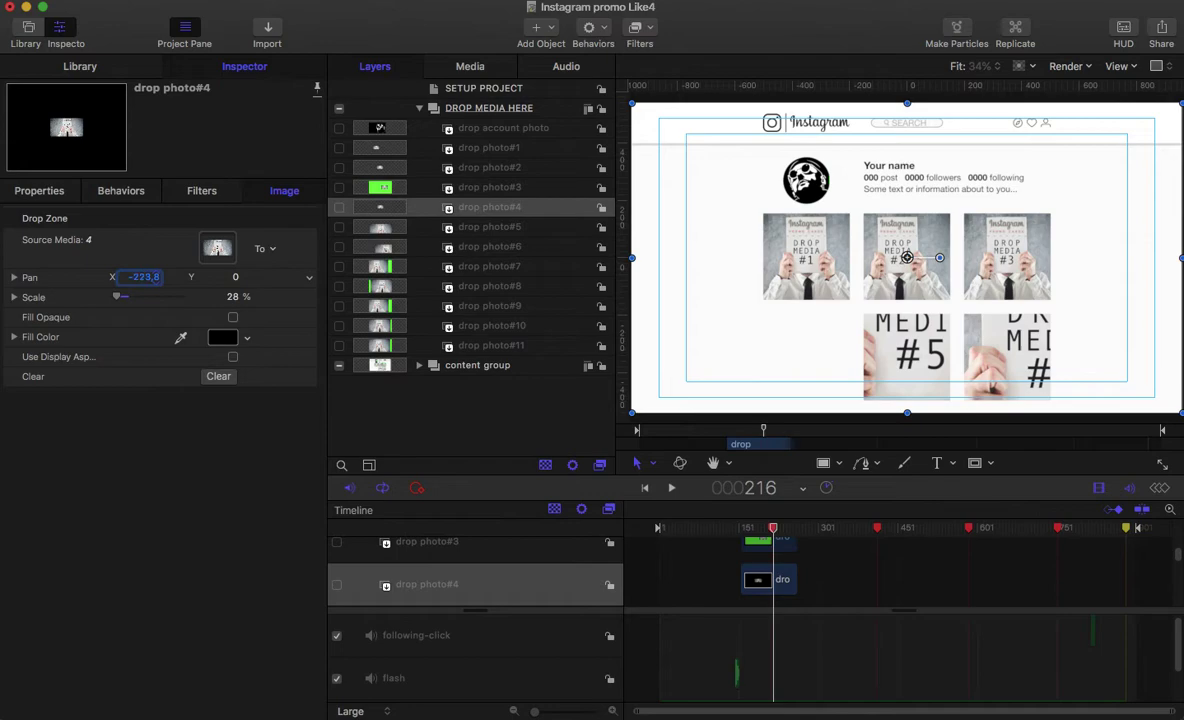
{"action": "key", "text": "Return"}
{"action": "type", "text": "-"}
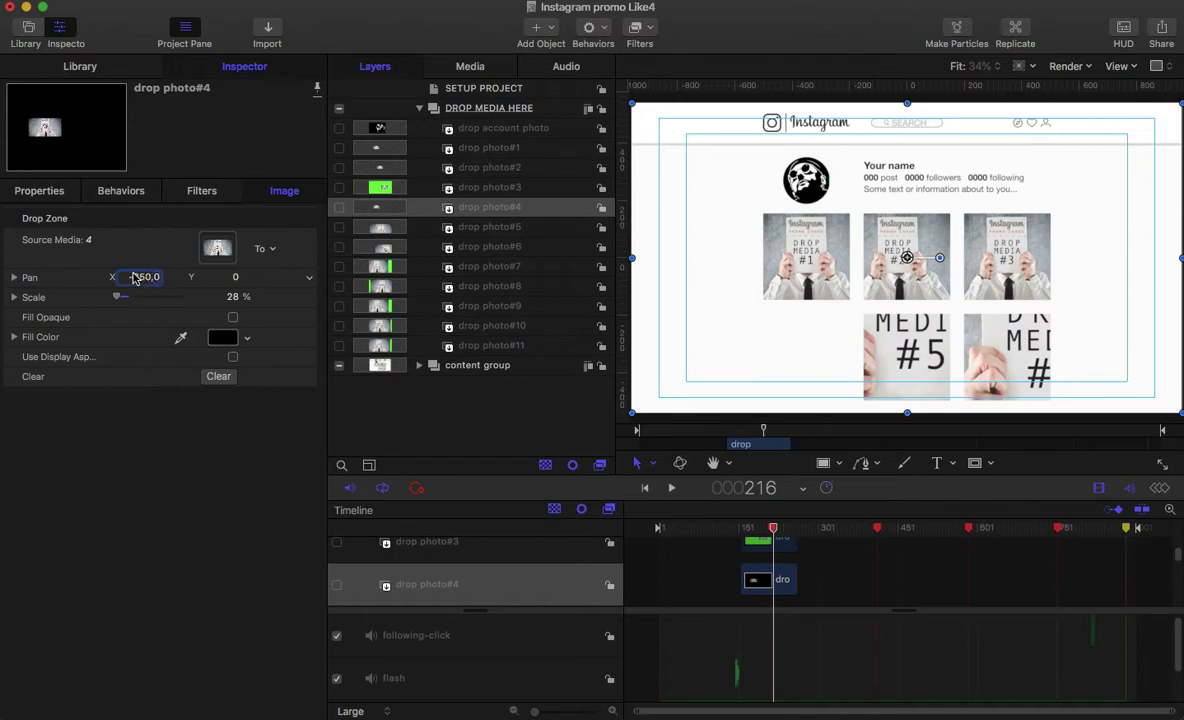
{"action": "left_click_drag", "start_coordinate": [235, 300], "coordinate": [219, 276]}
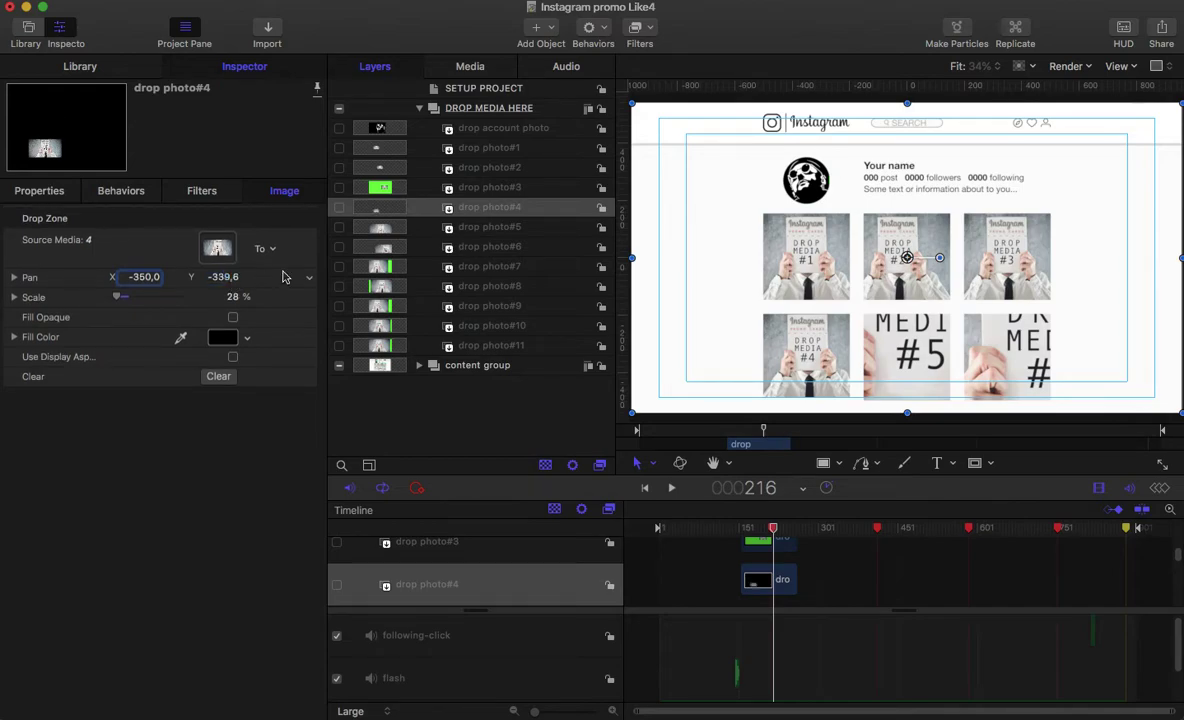
Set drop photo#5's scale to 28%, pan Y to about -345,7 and adjust its pan X to center it in its tile.
{"action": "left_click", "coordinate": [483, 230]}
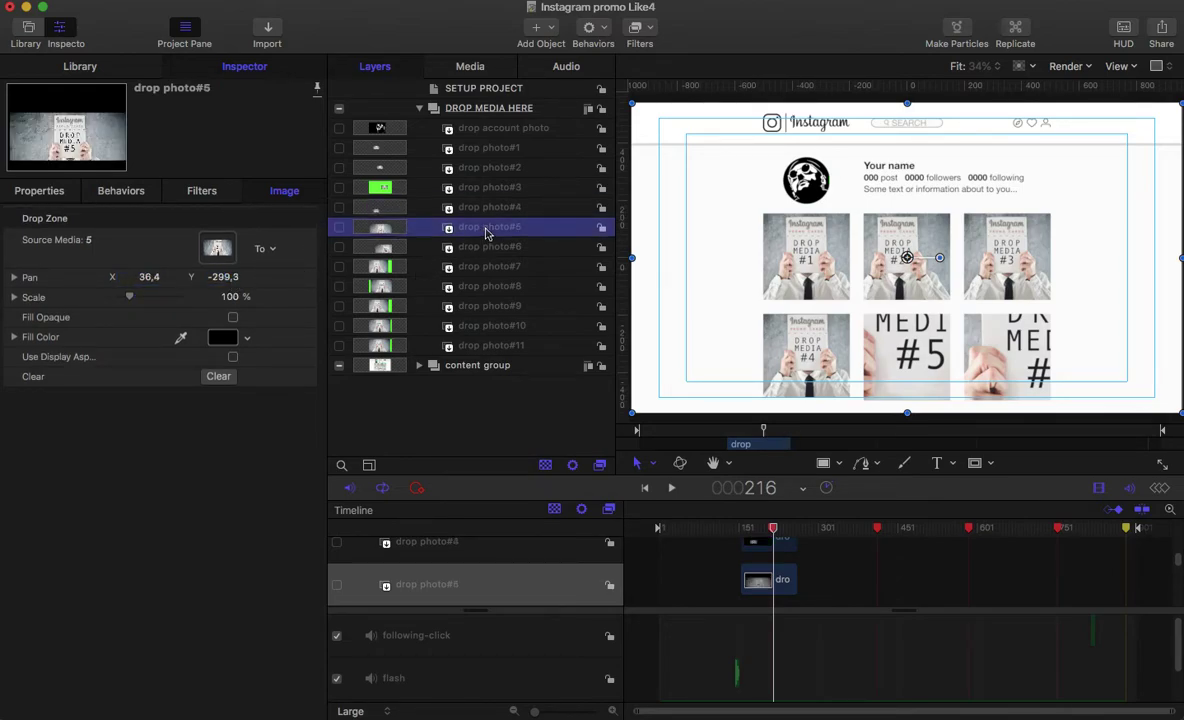
{"action": "left_click", "coordinate": [231, 297]}
{"action": "type", "text": "2"}
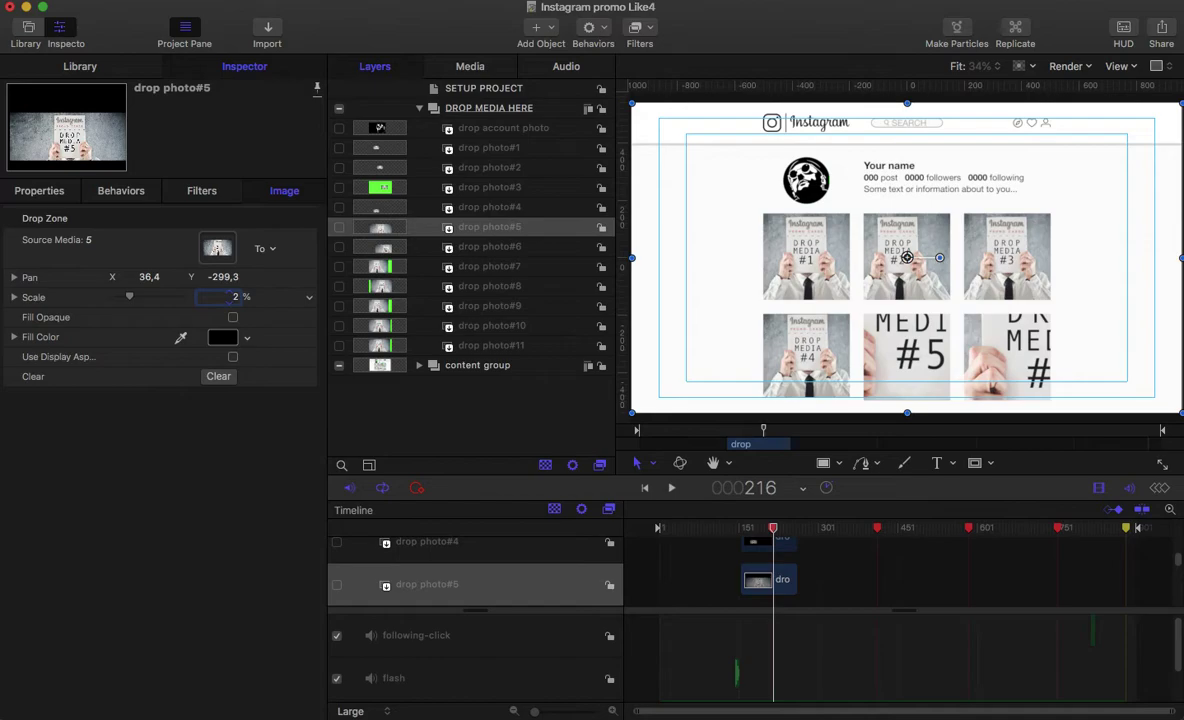
{"action": "type", "text": "3"}
{"action": "key", "text": "Return"}
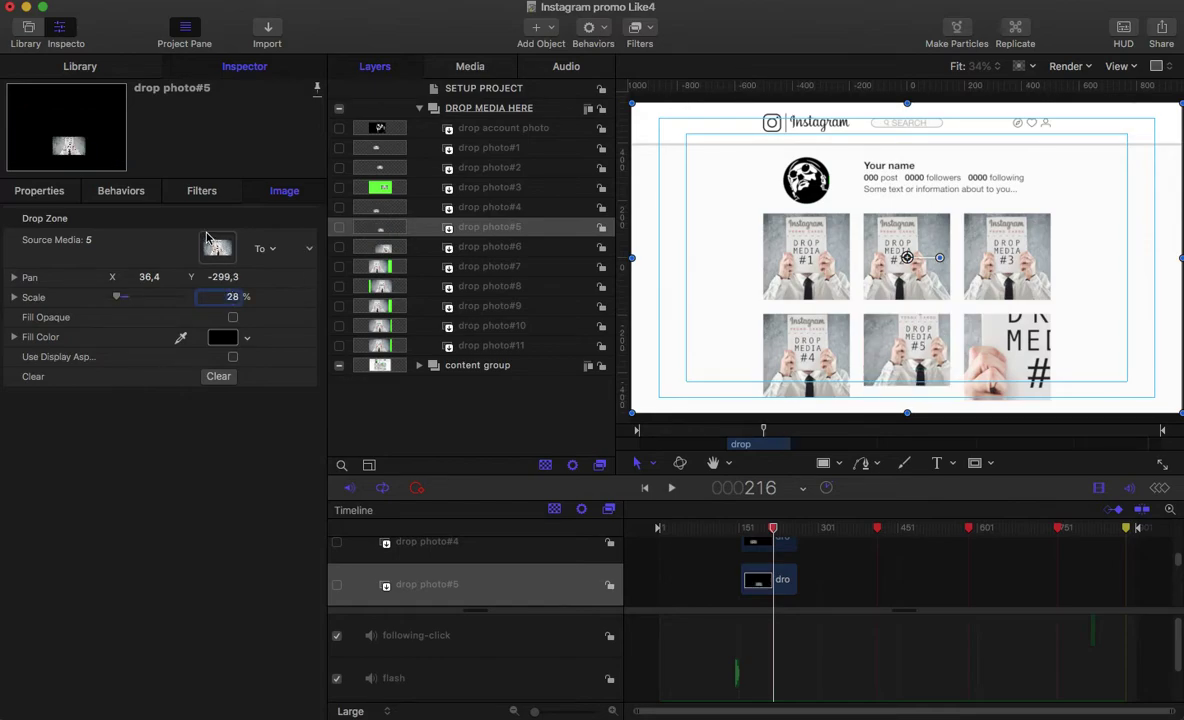
{"action": "left_click", "coordinate": [218, 279]}
{"action": "left_click_drag", "start_coordinate": [221, 279], "coordinate": [221, 319]}
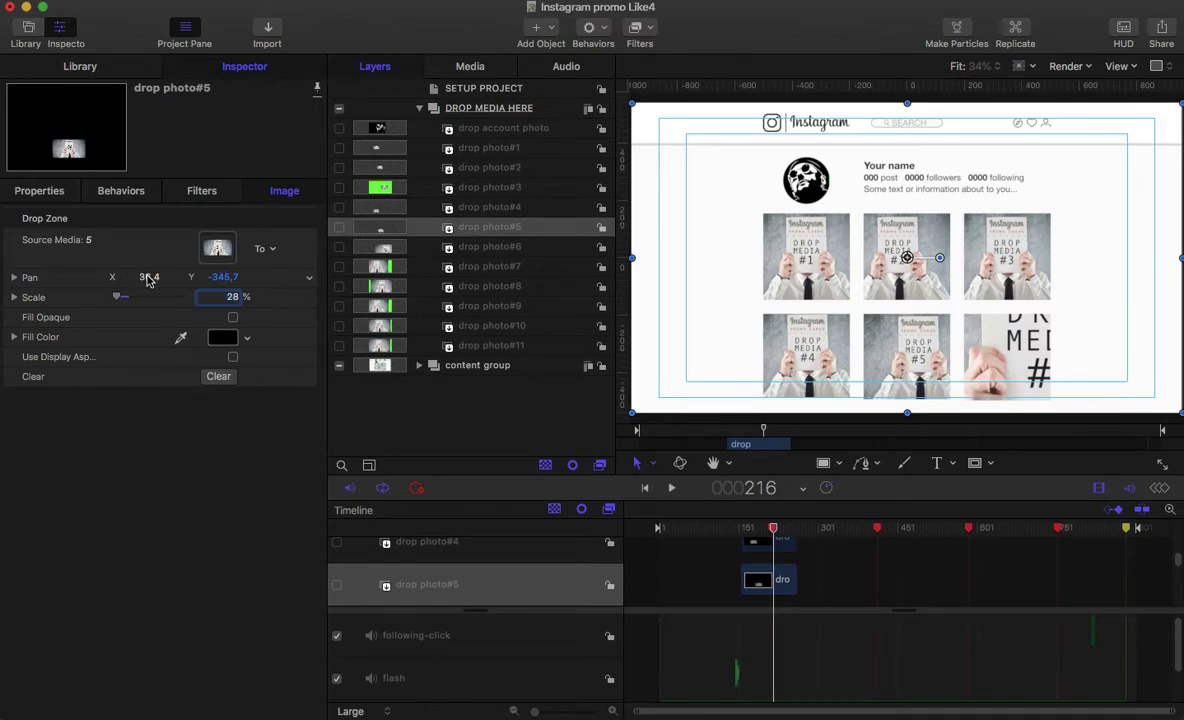
{"action": "left_click_drag", "start_coordinate": [149, 277], "coordinate": [149, 297]}
Set drop photo#6's scale to 28%, pan X to about 350,2 and pan Y to about -354,4 to fill its tile.
{"action": "left_click", "coordinate": [486, 250]}
{"action": "left_click", "coordinate": [487, 247]}
{"action": "left_click", "coordinate": [230, 299]}
{"action": "type", "text": "2"}
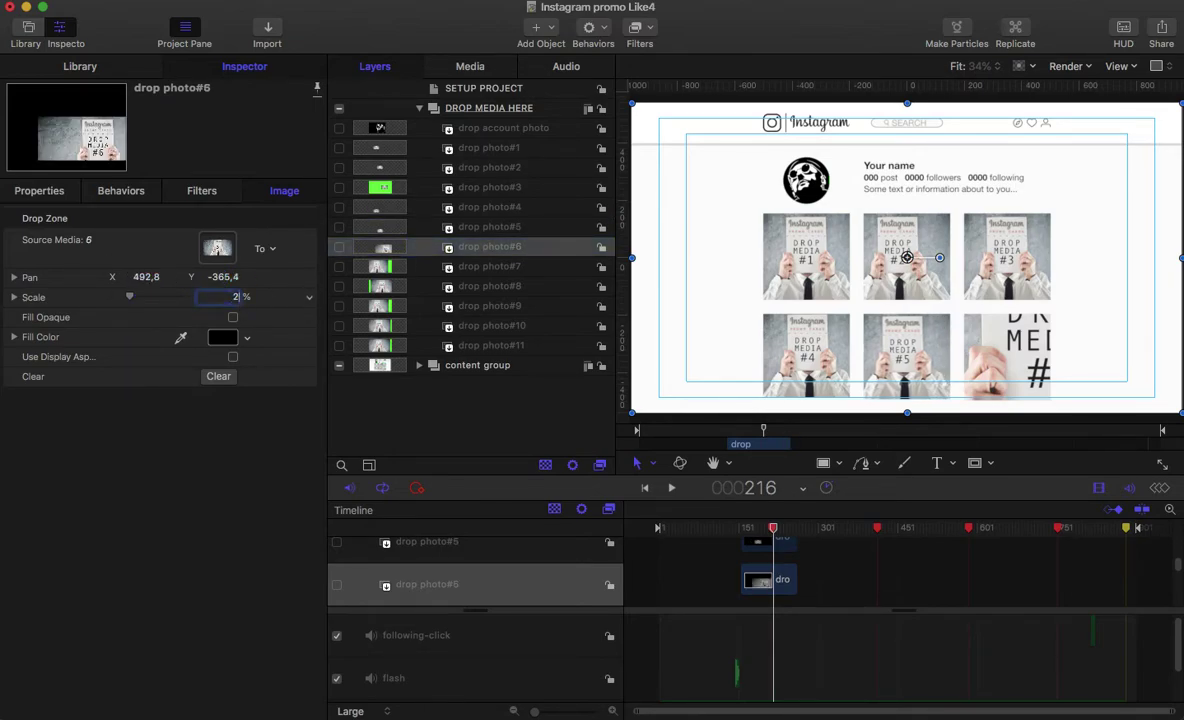
{"action": "key", "text": "Return"}
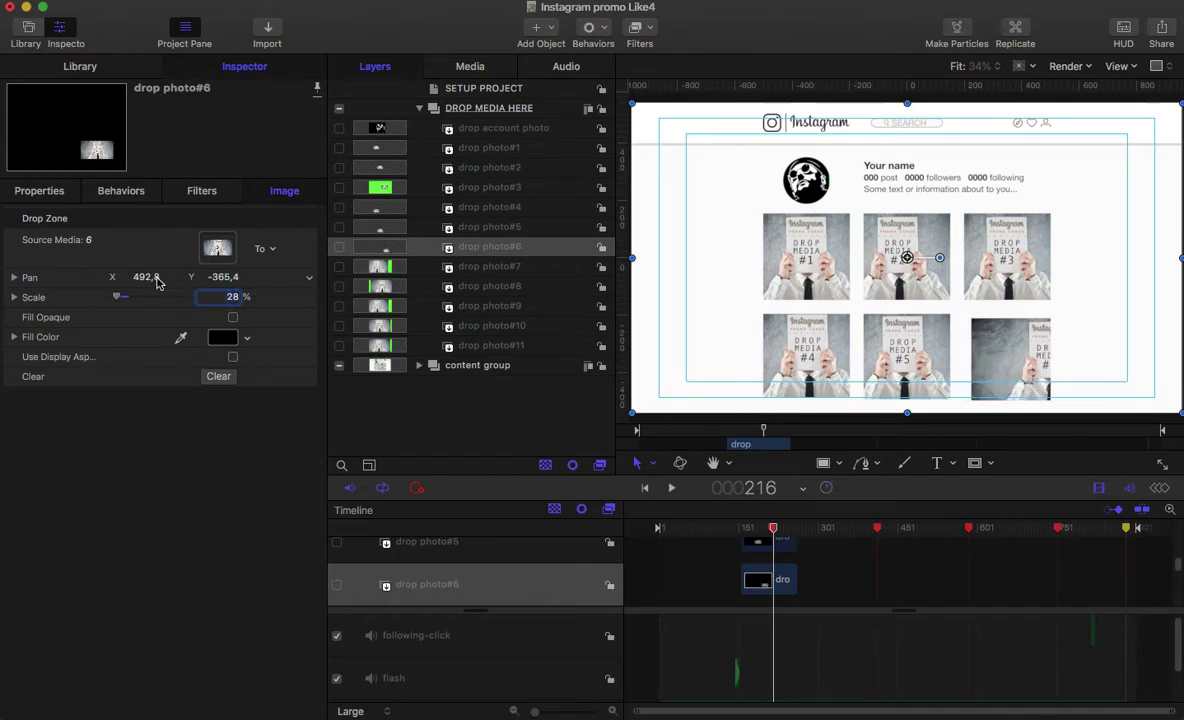
{"action": "key", "text": "shift+Tab"}
{"action": "left_click_drag", "start_coordinate": [140, 280], "coordinate": [147, 283]}
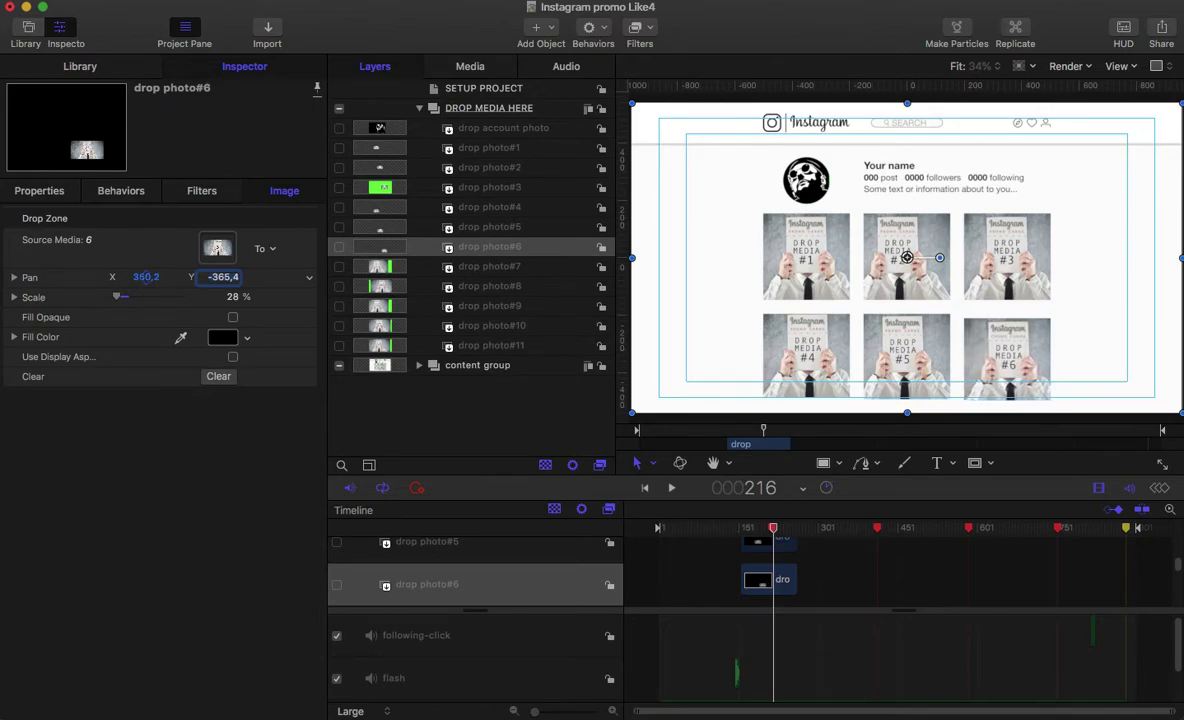
{"action": "left_click_drag", "start_coordinate": [222, 282], "coordinate": [226, 282]}
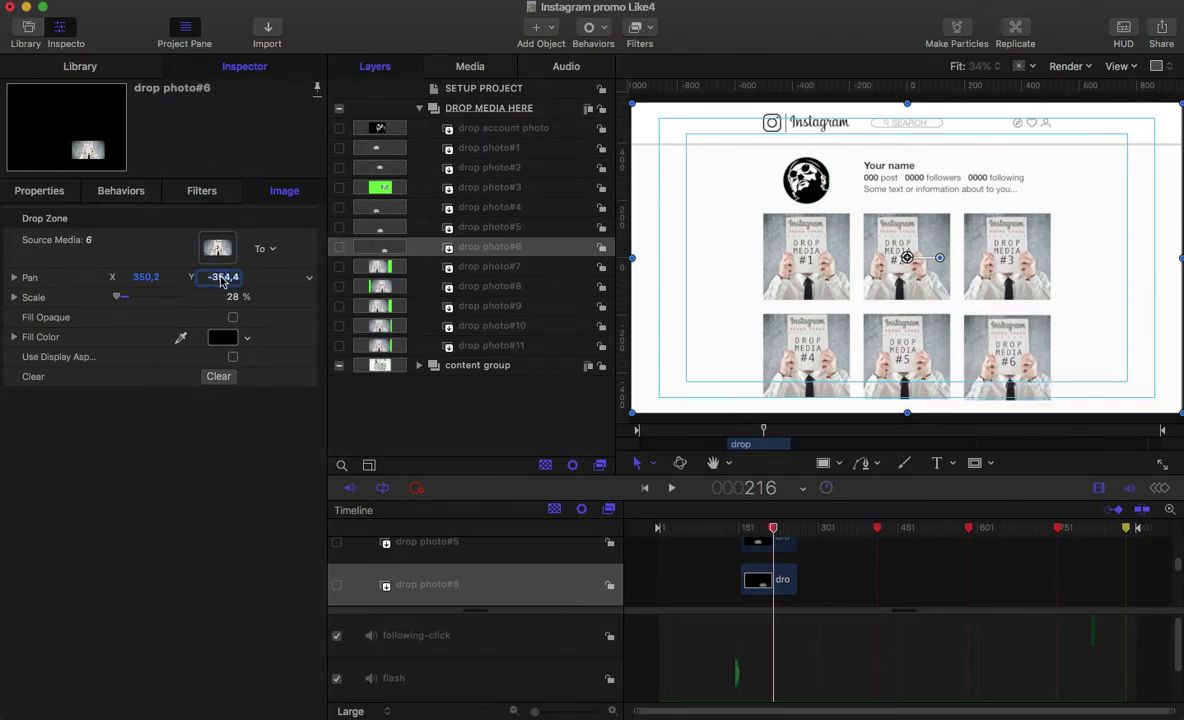
At frame 411, center drop photo#7 and drop photo#8 in their cards with pan X at about -47,3 and -17,9.
{"action": "left_click_drag", "start_coordinate": [857, 527], "coordinate": [877, 530]}
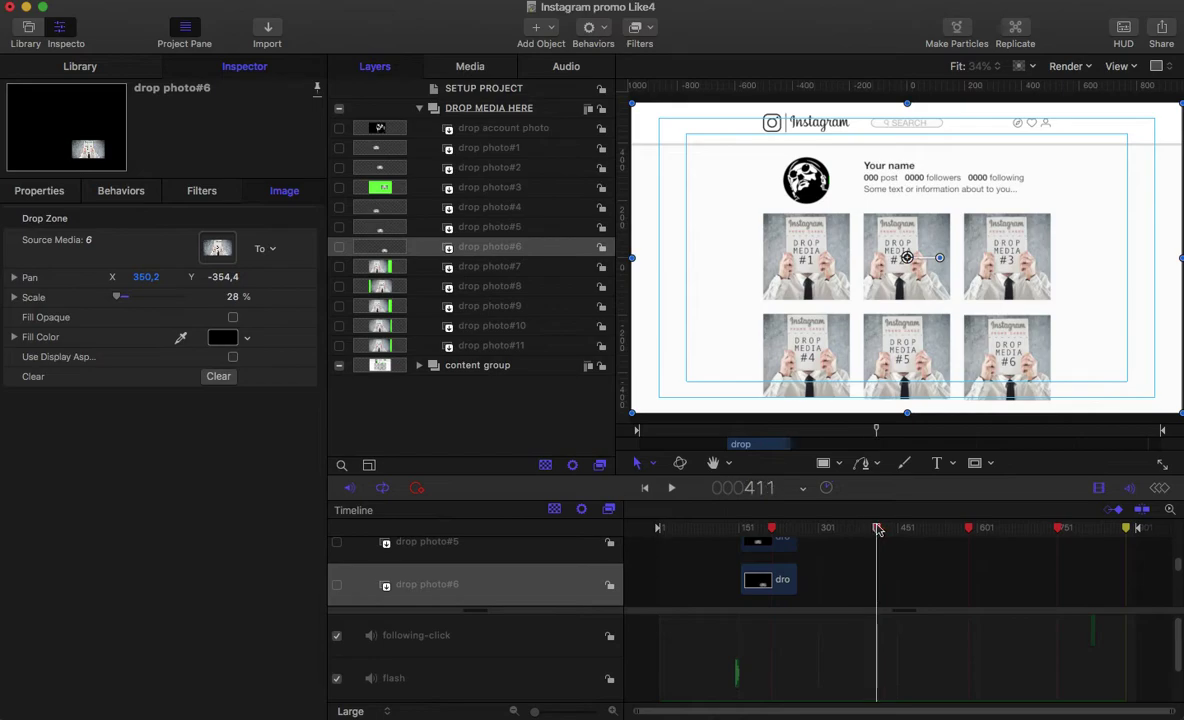
{"action": "left_click", "coordinate": [503, 268]}
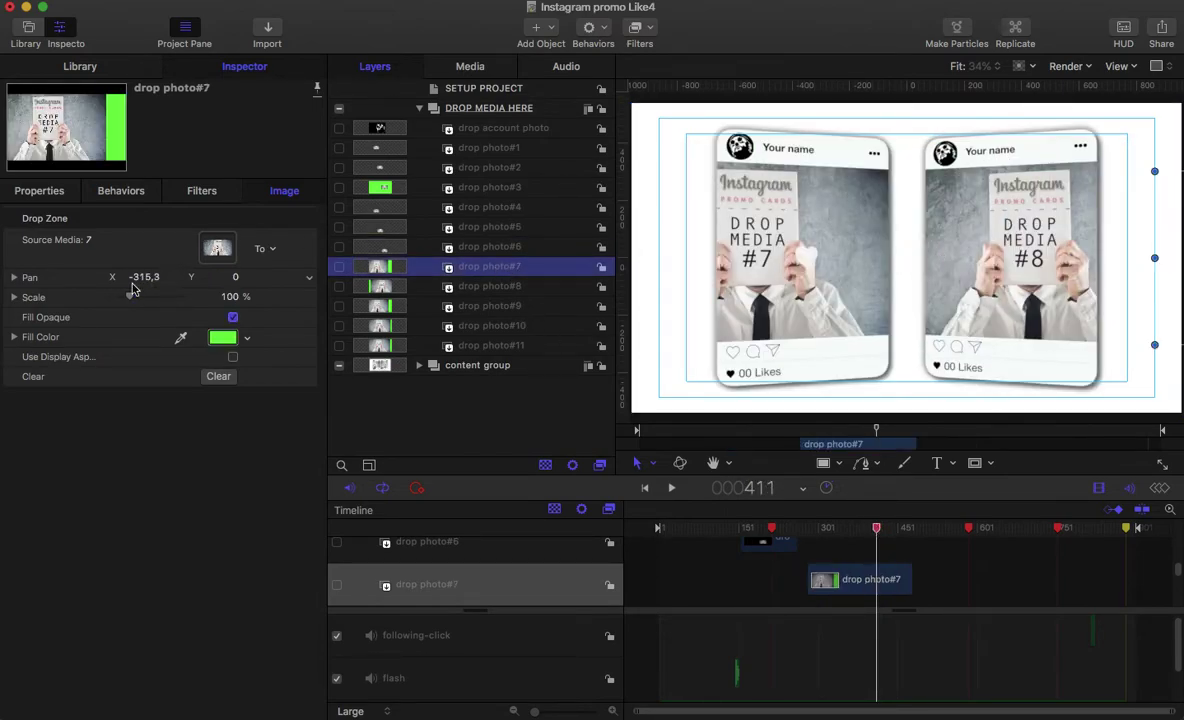
{"action": "left_click_drag", "start_coordinate": [132, 278], "coordinate": [144, 279]}
{"action": "left_click_drag", "start_coordinate": [230, 276], "coordinate": [321, 276]}
{"action": "left_click", "coordinate": [474, 288]}
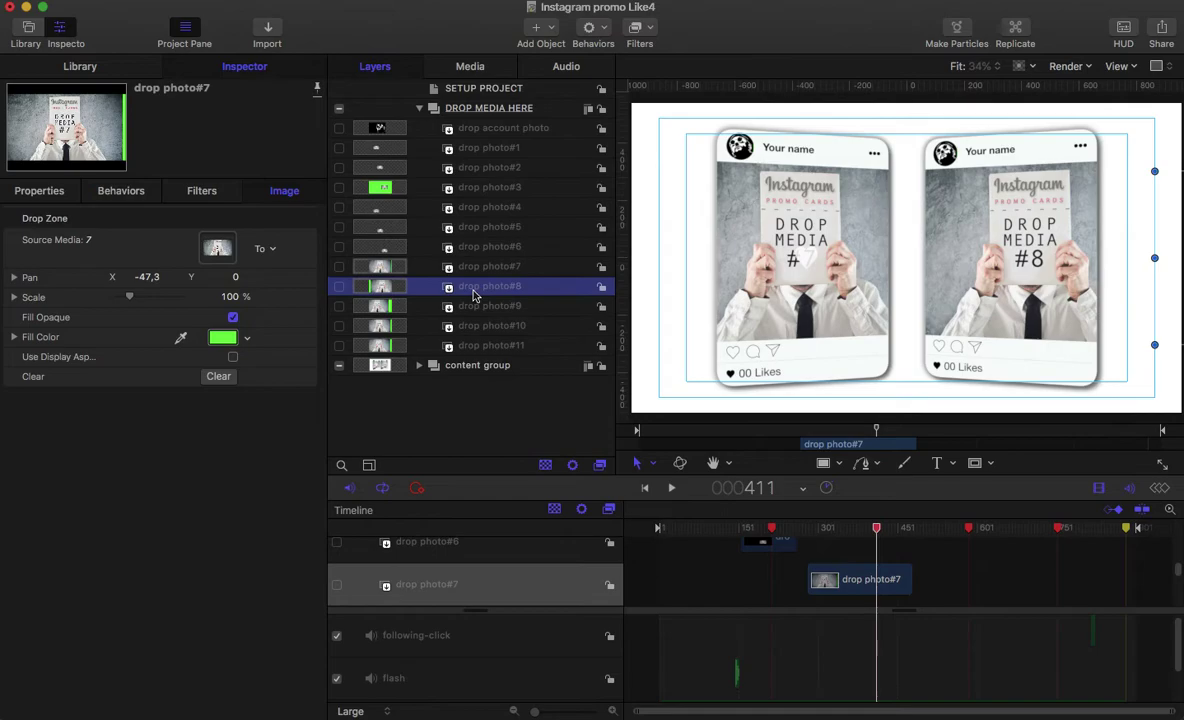
{"action": "left_click_drag", "start_coordinate": [148, 276], "coordinate": [118, 276]}
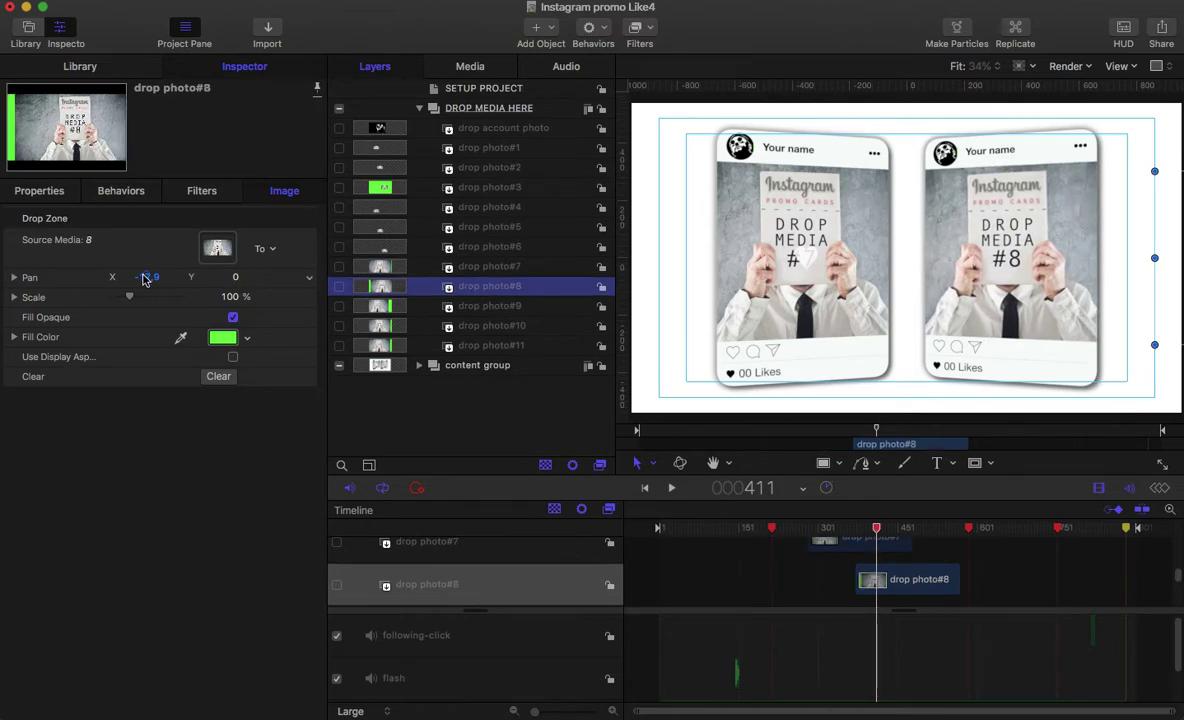
At frame 585, center drop photo#9 and drop photo#10 in their cards with pan X at about -74,1 and 31,8.
{"action": "left_click", "coordinate": [958, 529]}
{"action": "left_click_drag", "start_coordinate": [962, 531], "coordinate": [970, 531]}
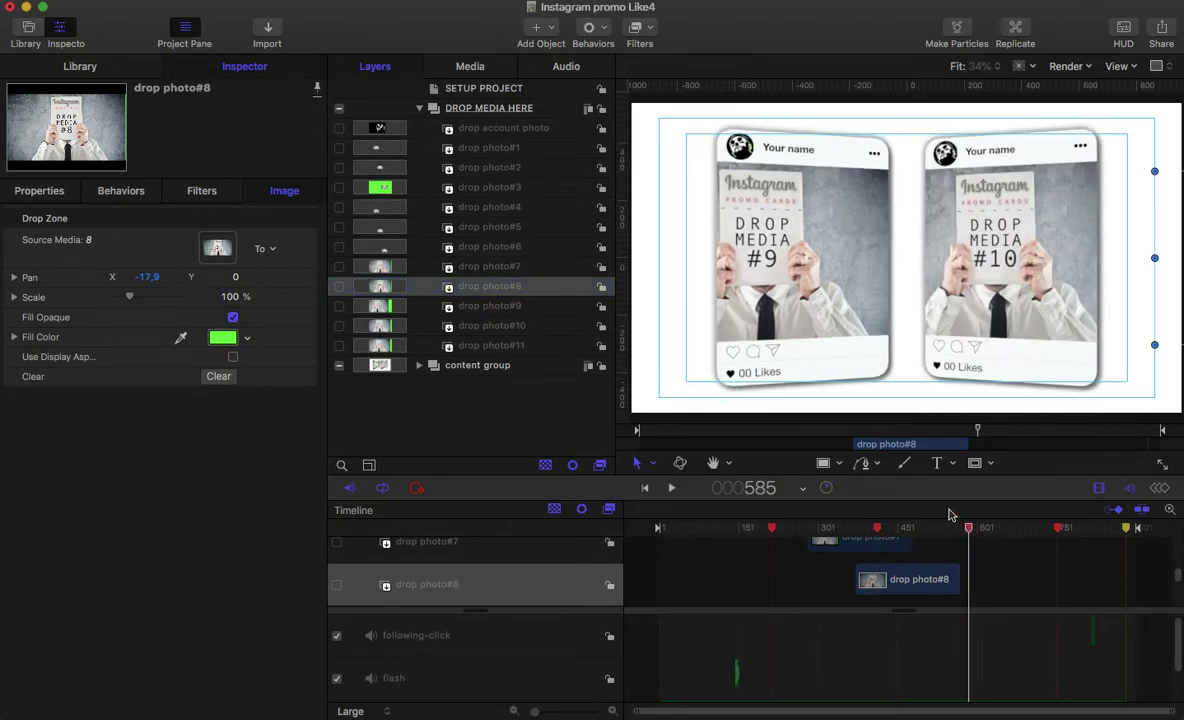
{"action": "left_click", "coordinate": [497, 306]}
{"action": "left_click", "coordinate": [138, 277]}
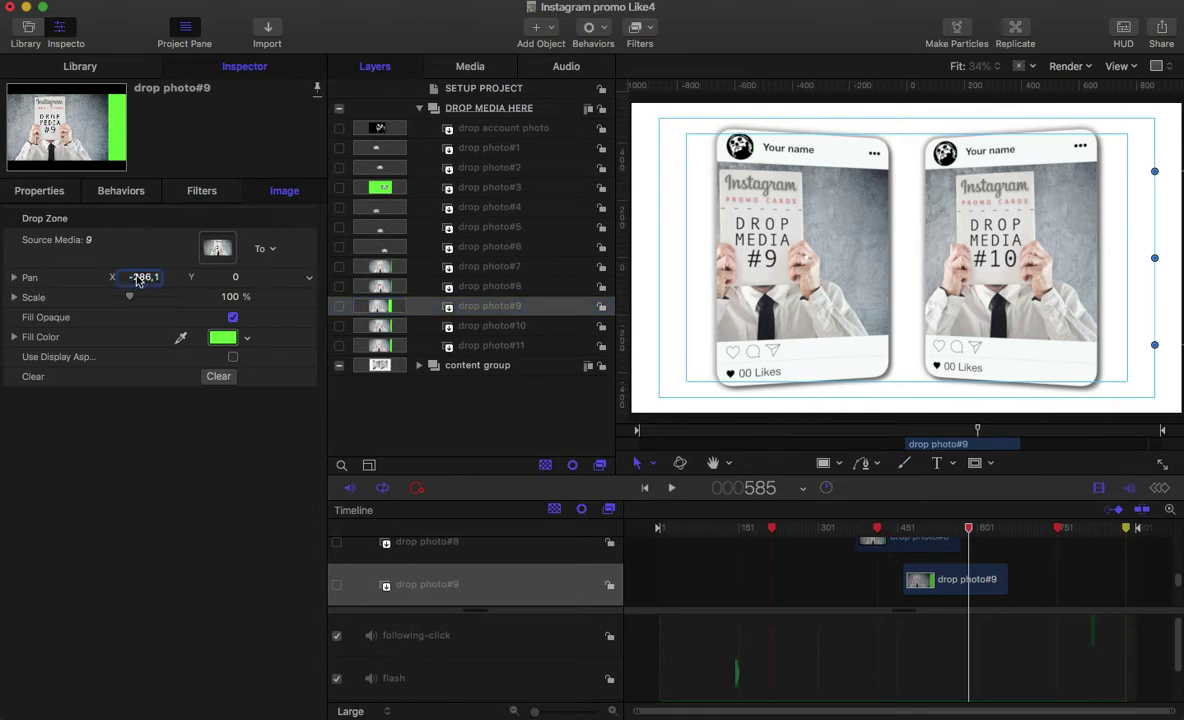
{"action": "left_click_drag", "start_coordinate": [133, 279], "coordinate": [140, 280]}
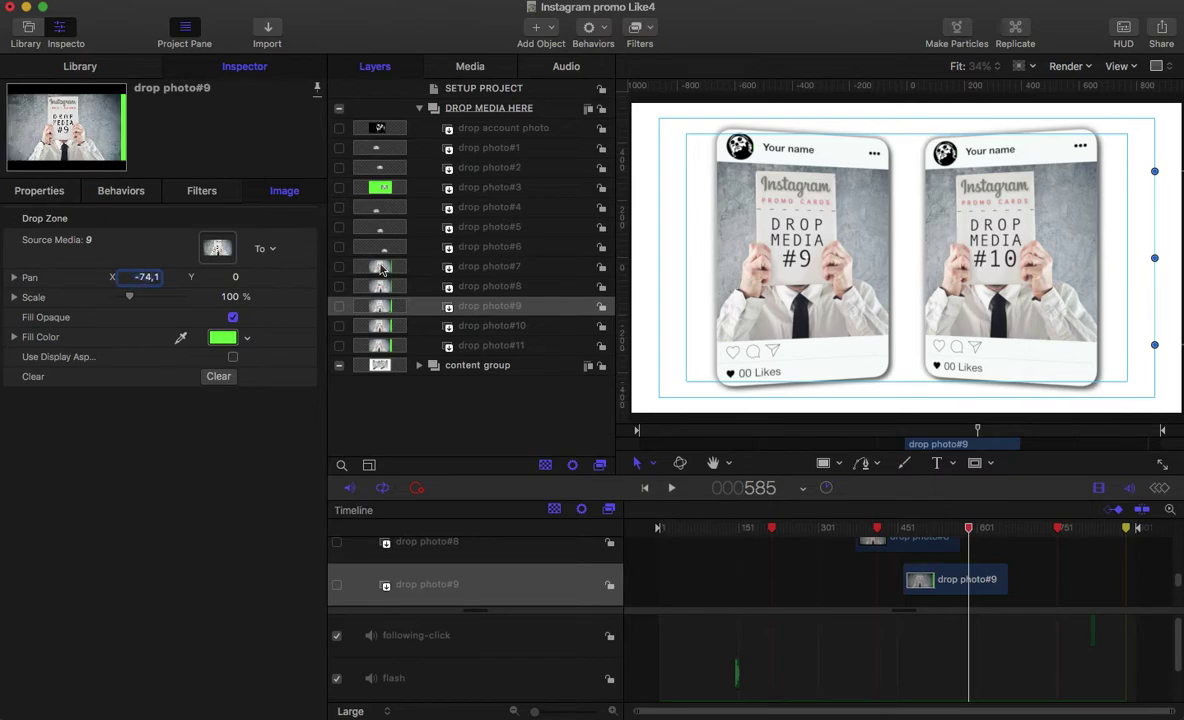
{"action": "left_click", "coordinate": [491, 327]}
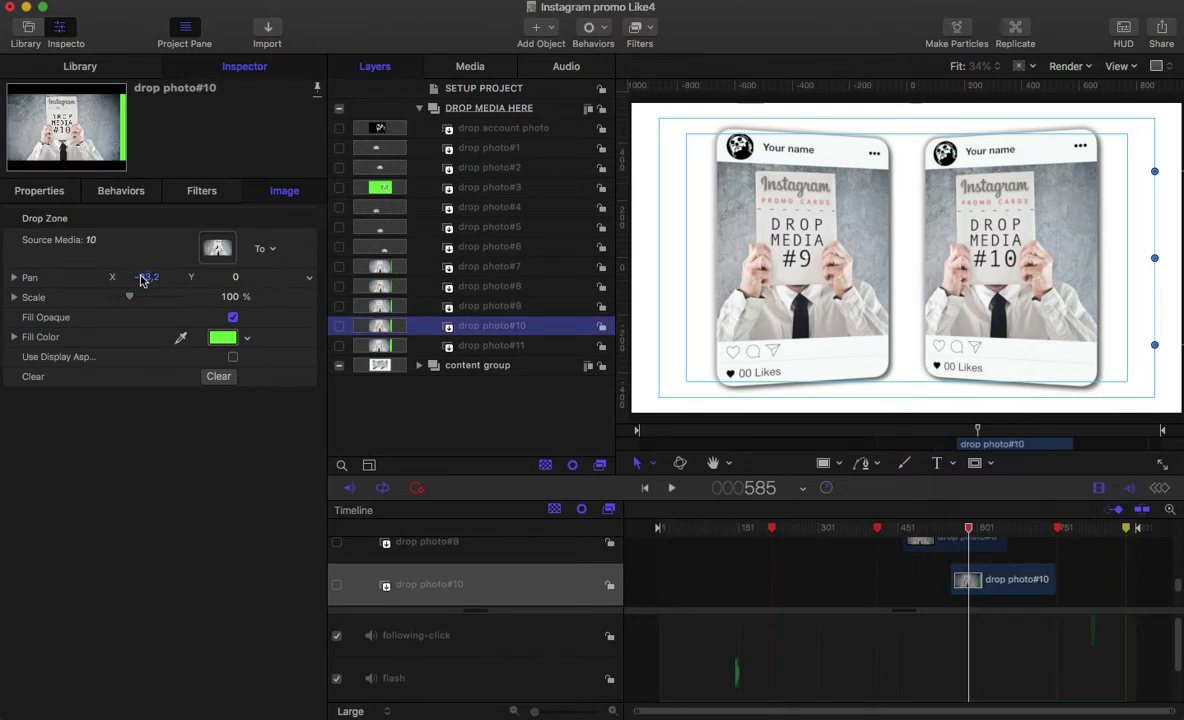
{"action": "left_click_drag", "start_coordinate": [147, 277], "coordinate": [202, 277]}
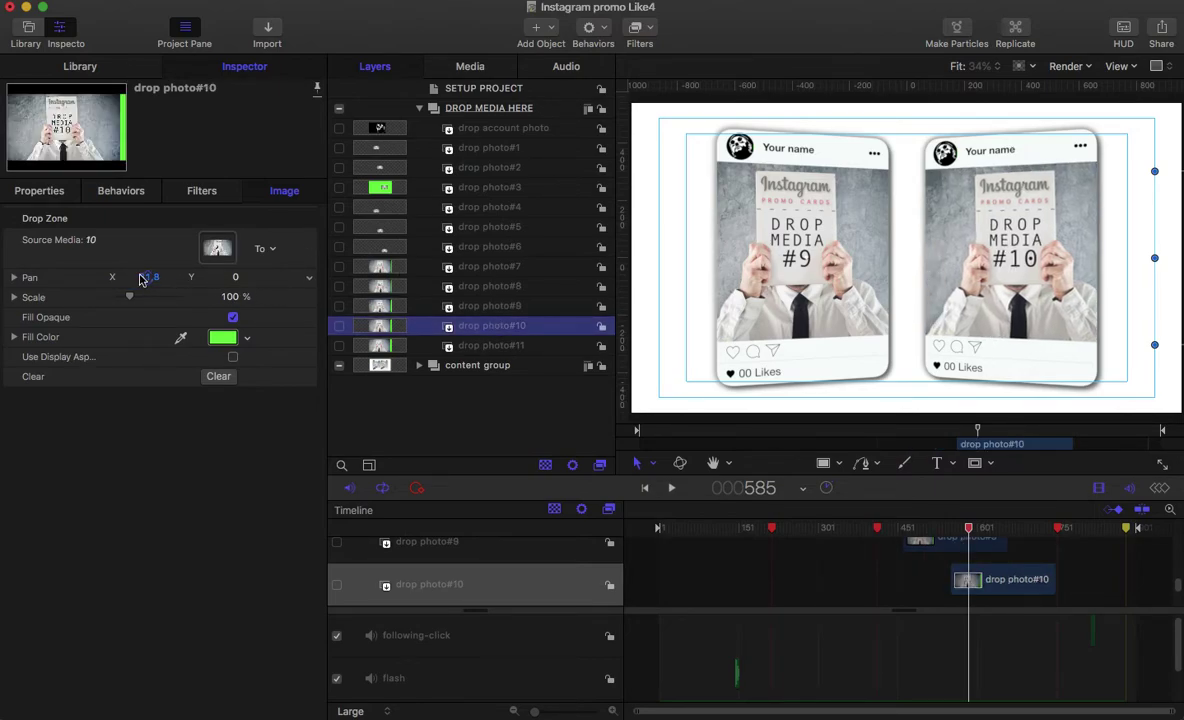
At frame 752, center drop photo#11 in its card with pan X at about -5,9.
{"action": "left_click_drag", "start_coordinate": [1047, 533], "coordinate": [1059, 532]}
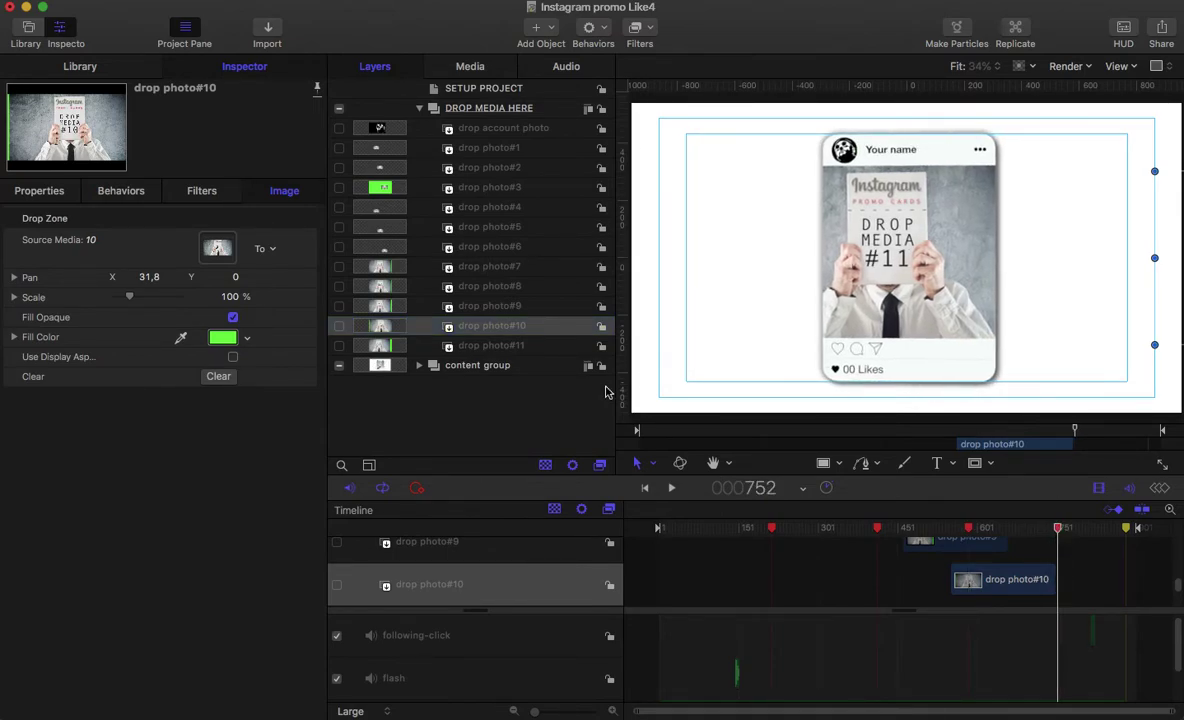
{"action": "left_click_drag", "start_coordinate": [148, 276], "coordinate": [197, 276]}
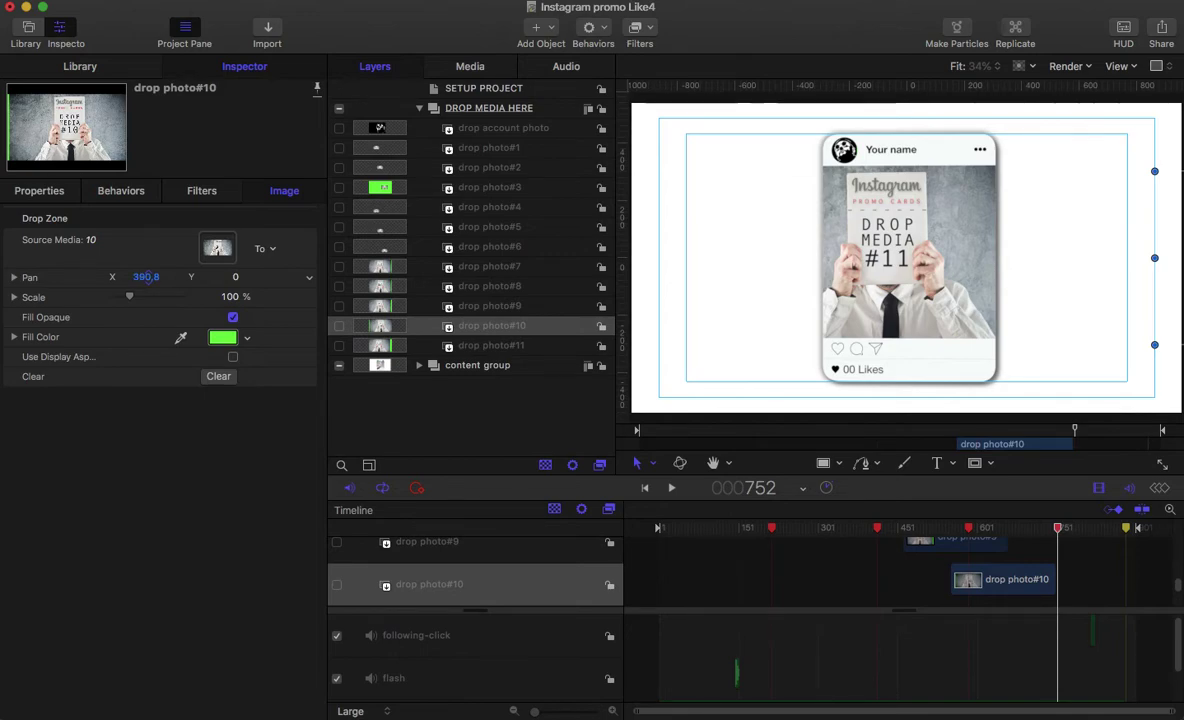
{"action": "left_click_drag", "start_coordinate": [148, 277], "coordinate": [633, 277]}
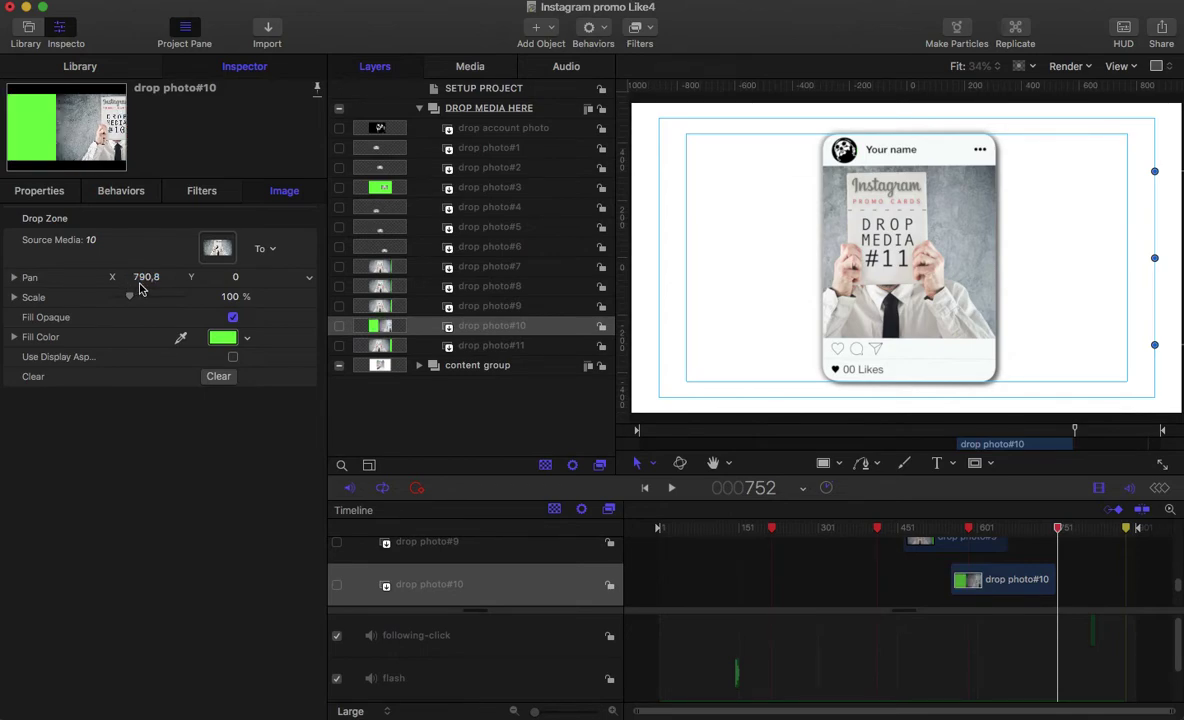
{"action": "left_click", "coordinate": [440, 345]}
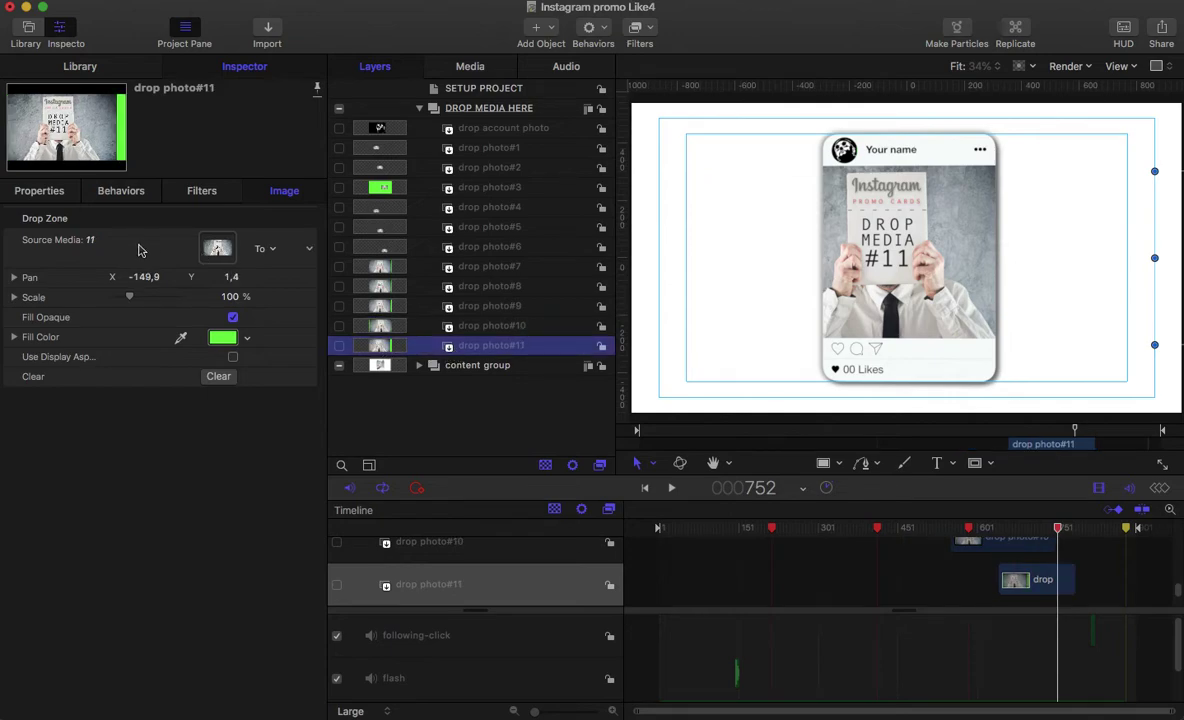
{"action": "left_click_drag", "start_coordinate": [140, 283], "coordinate": [197, 290]}
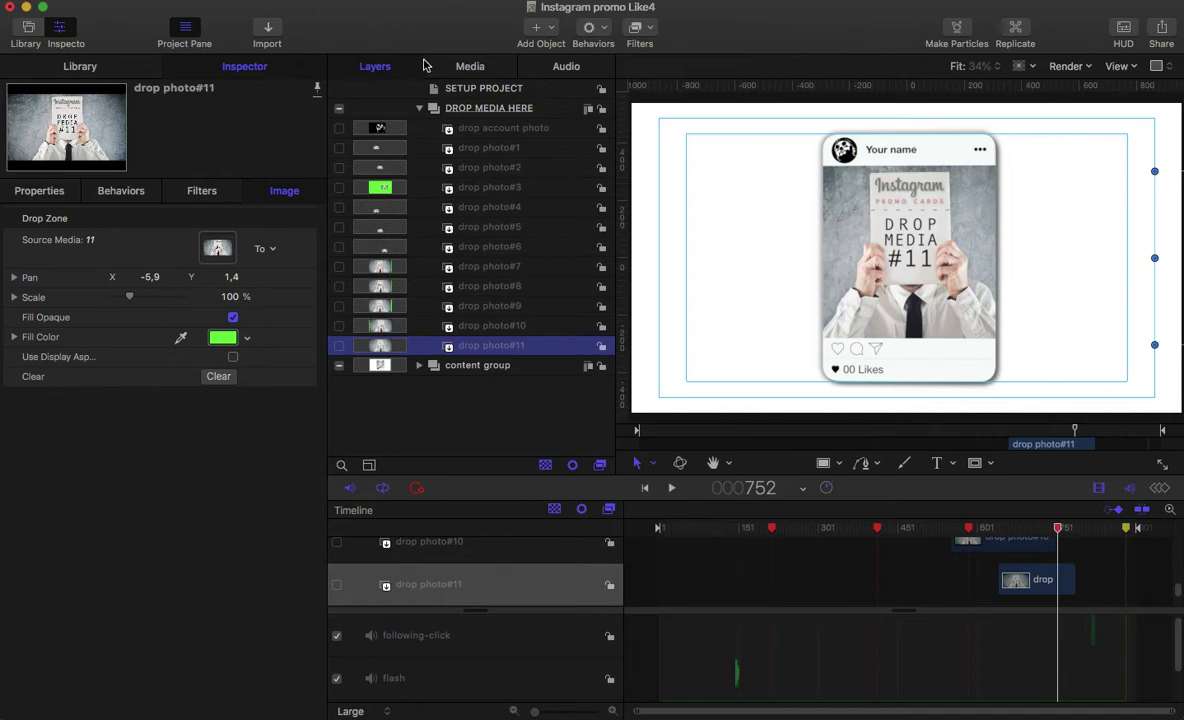
In the SETUP PROJECT parameters, replace the page address text with "YOUR PROFILE HERE", previewing the logo scene at frame 133.
{"action": "left_click", "coordinate": [460, 90]}
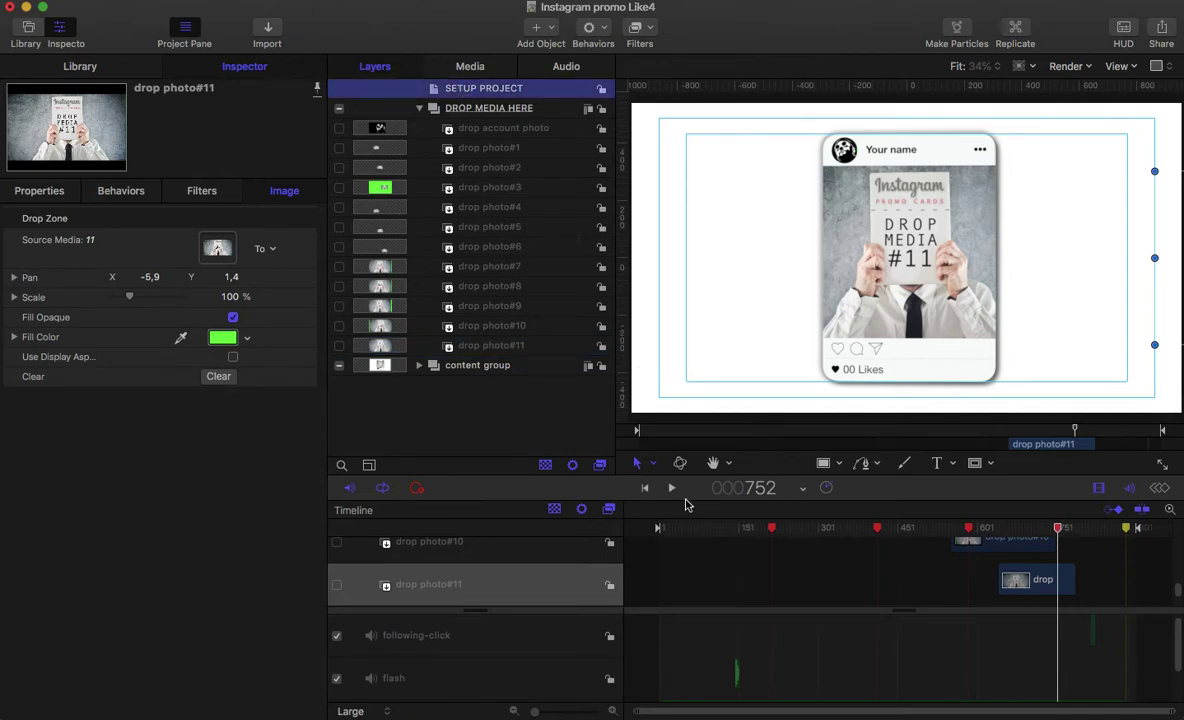
{"action": "left_click", "coordinate": [682, 533]}
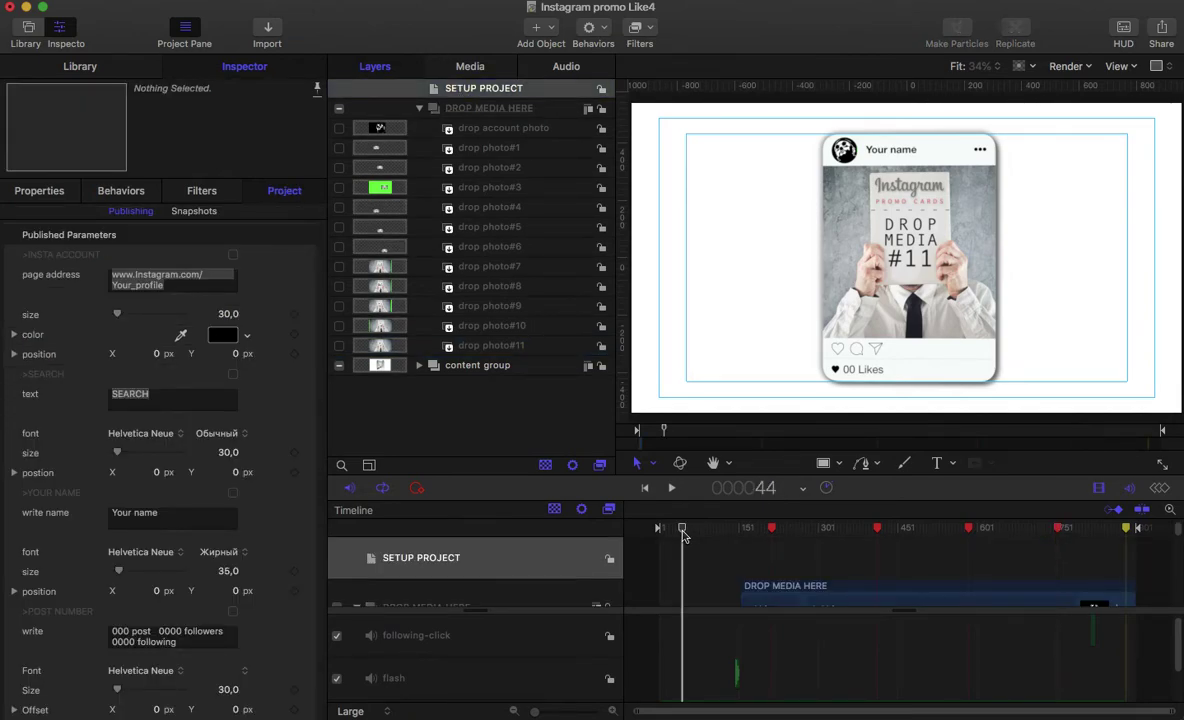
{"action": "left_click_drag", "start_coordinate": [682, 528], "coordinate": [756, 525]}
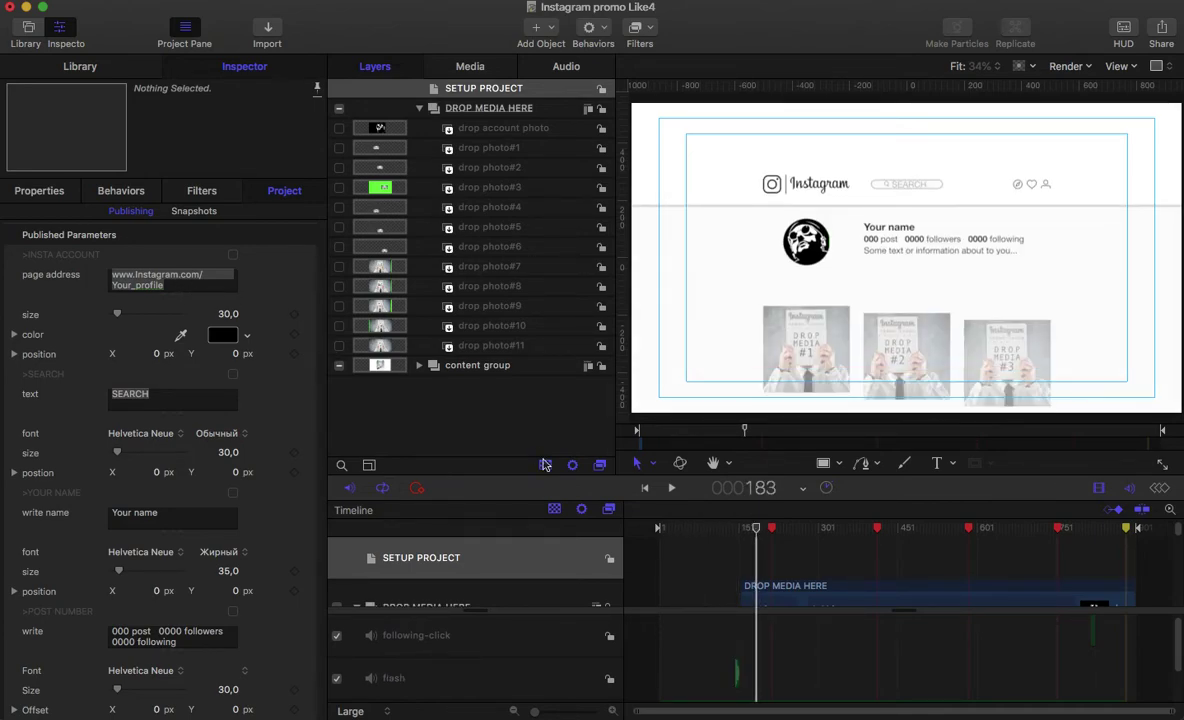
{"action": "left_click", "coordinate": [729, 528]}
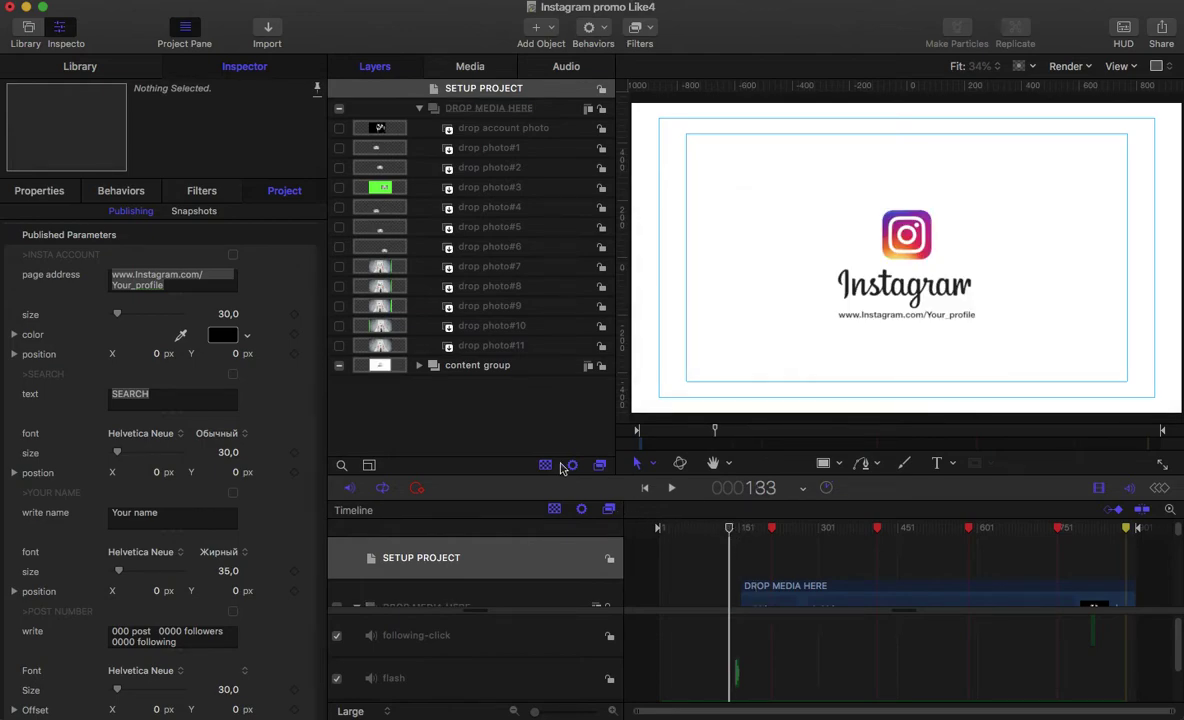
{"action": "left_click", "coordinate": [186, 286]}
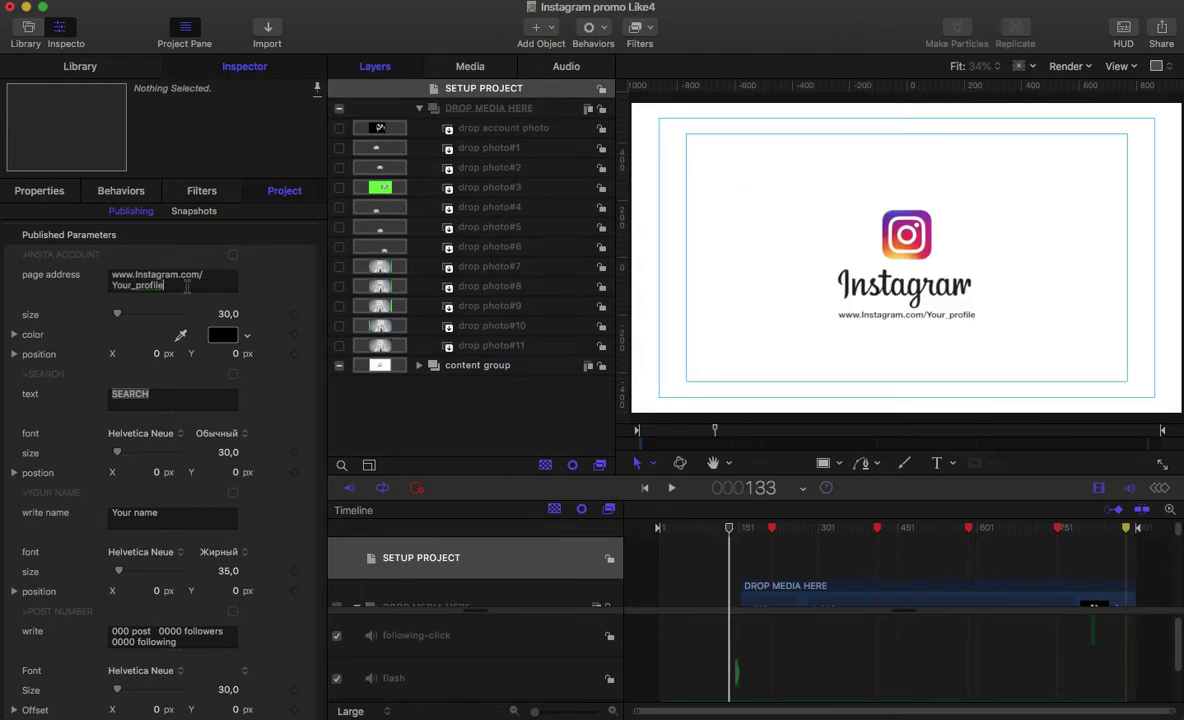
{"action": "left_click_drag", "start_coordinate": [186, 290], "coordinate": [19, 268]}
{"action": "type", "text": "YOUR PROFILE HERE"}
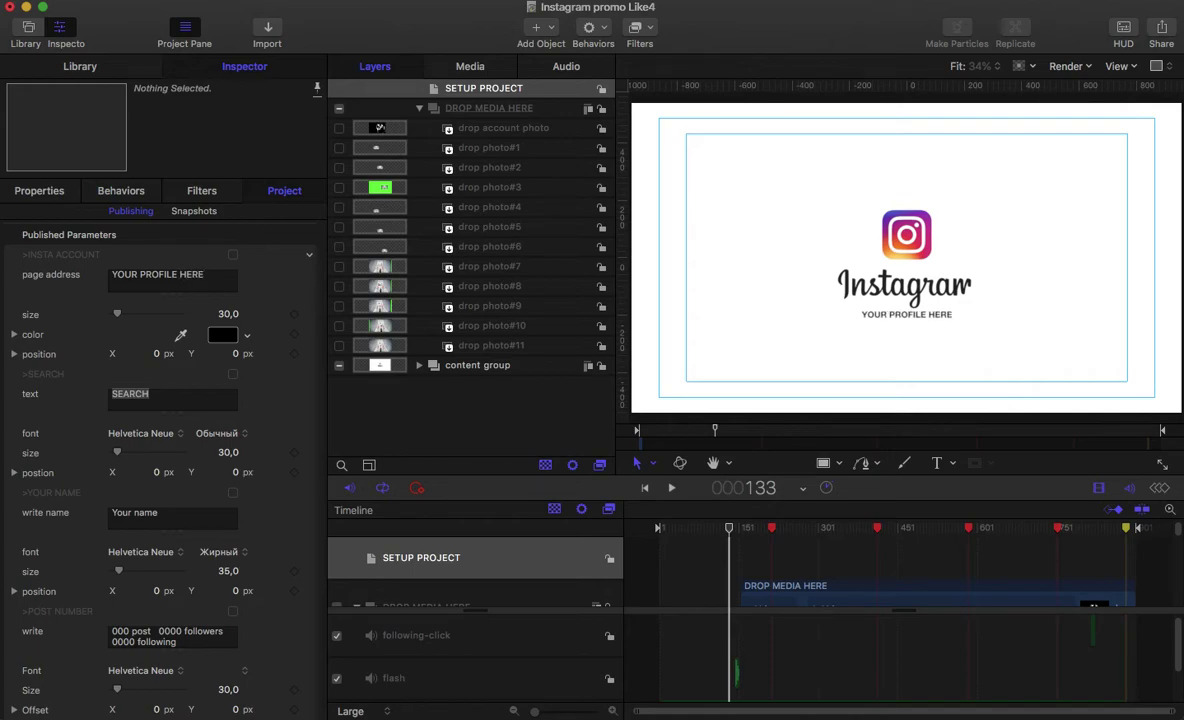
Color the page address text red, set its size to 43 and its Y position to -14 px.
{"action": "left_click", "coordinate": [222, 334]}
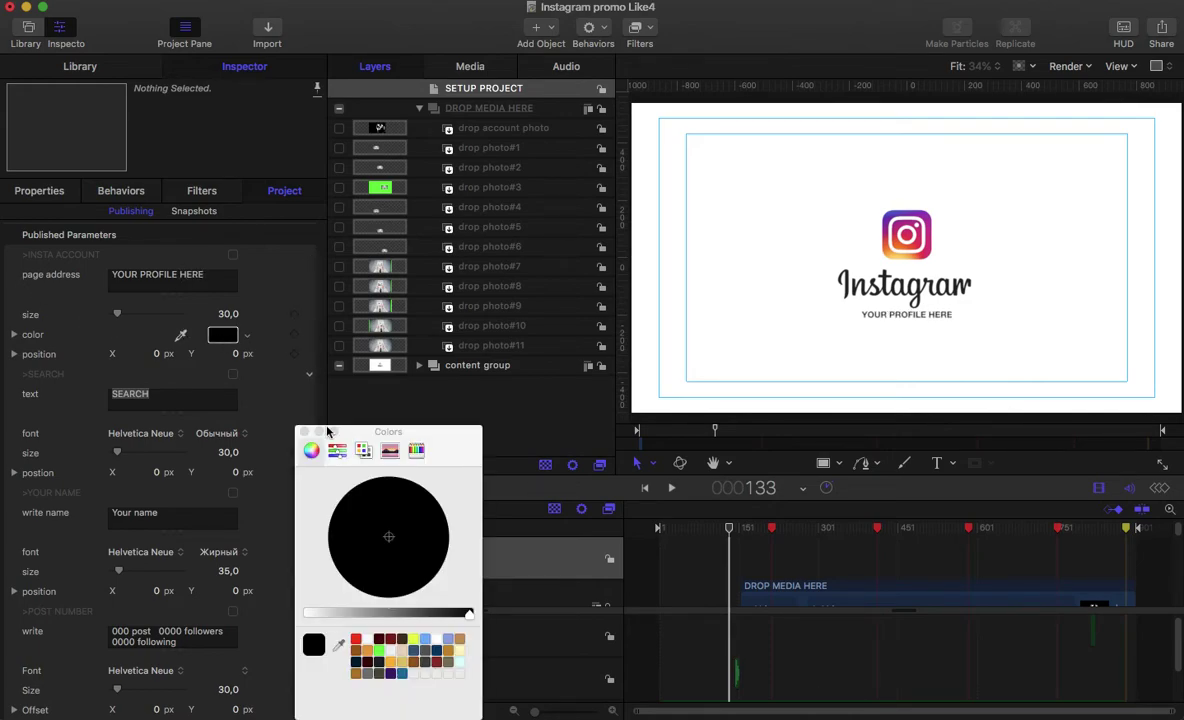
{"action": "left_click", "coordinate": [355, 638]}
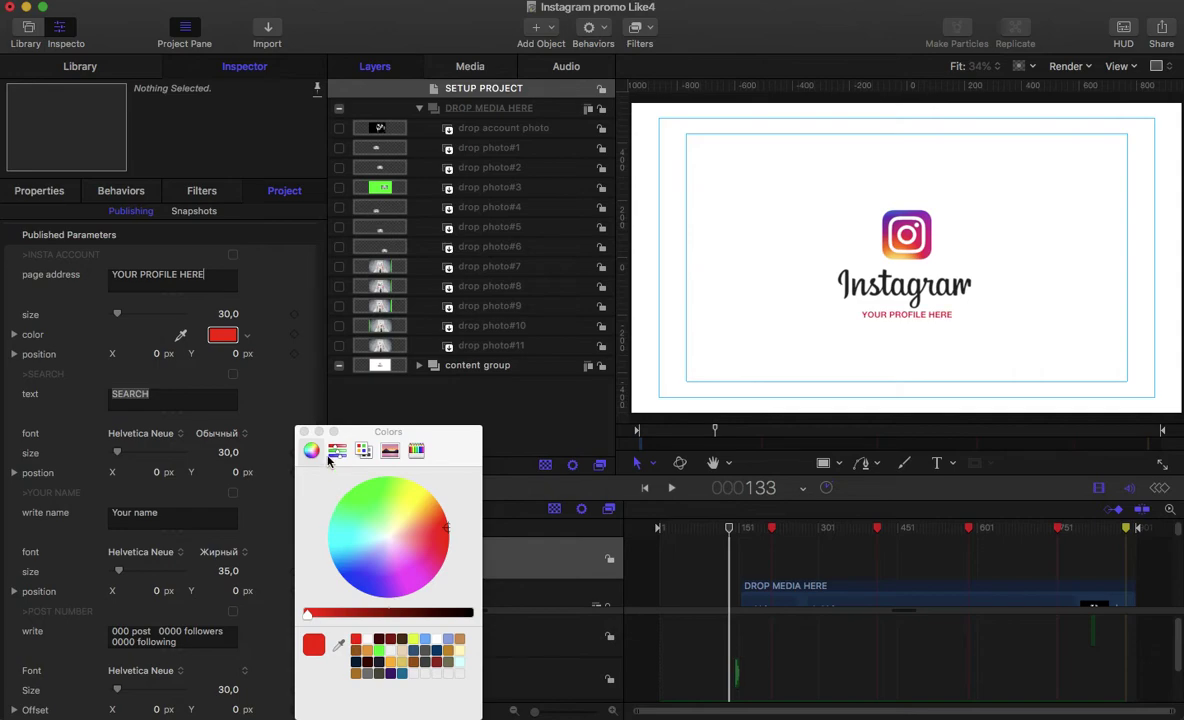
{"action": "left_click", "coordinate": [304, 431]}
{"action": "mouse_move", "coordinate": [120, 316]}
{"action": "left_mouse_down"}
{"action": "mouse_move", "coordinate": [139, 316]}
{"action": "mouse_move", "coordinate": [123, 320]}
{"action": "left_mouse_up"}
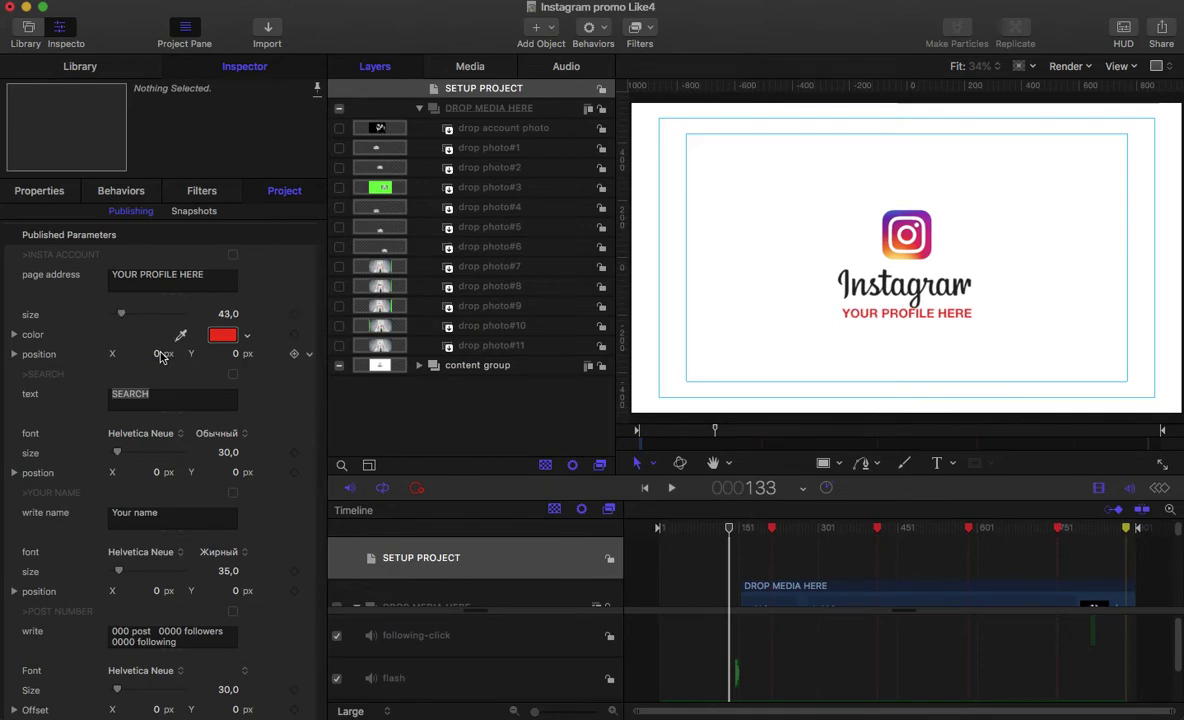
{"action": "left_click_drag", "start_coordinate": [236, 358], "coordinate": [236, 370]}
Replace the account's "Your name" text with "NAME", previewing the profile page at frame 232.
{"action": "left_click_drag", "start_coordinate": [733, 528], "coordinate": [782, 527]}
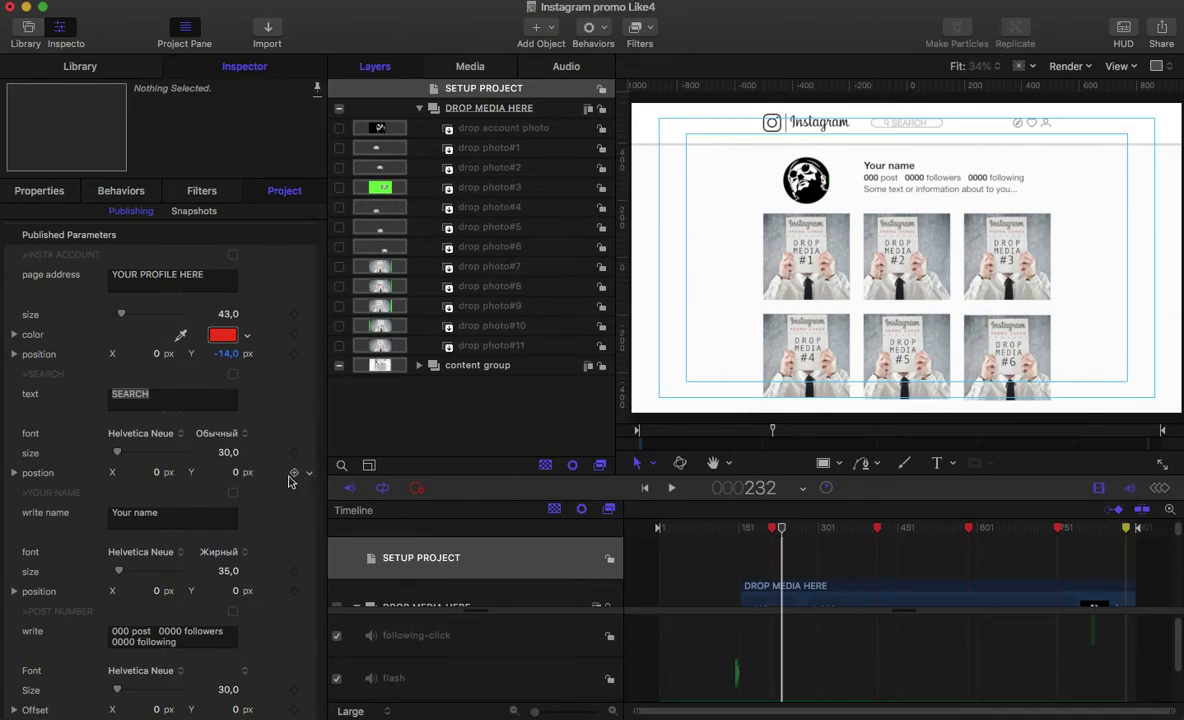
{"action": "triple_click", "coordinate": [174, 518]}
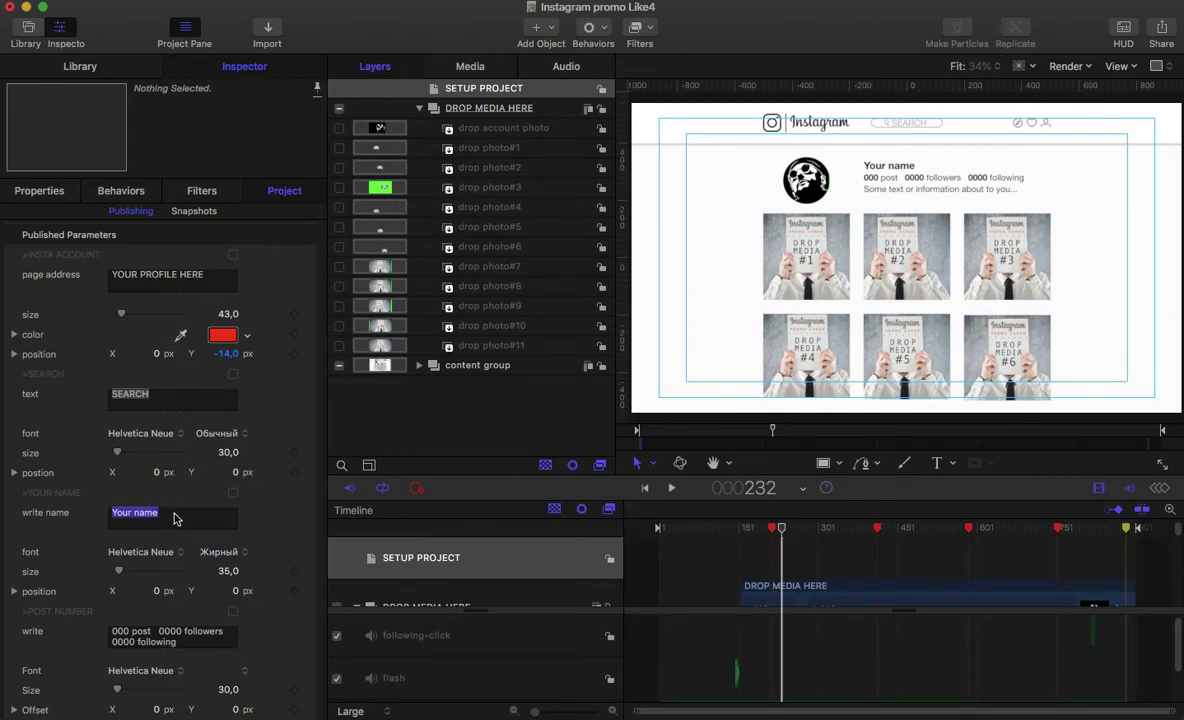
{"action": "type", "text": "NAM"}
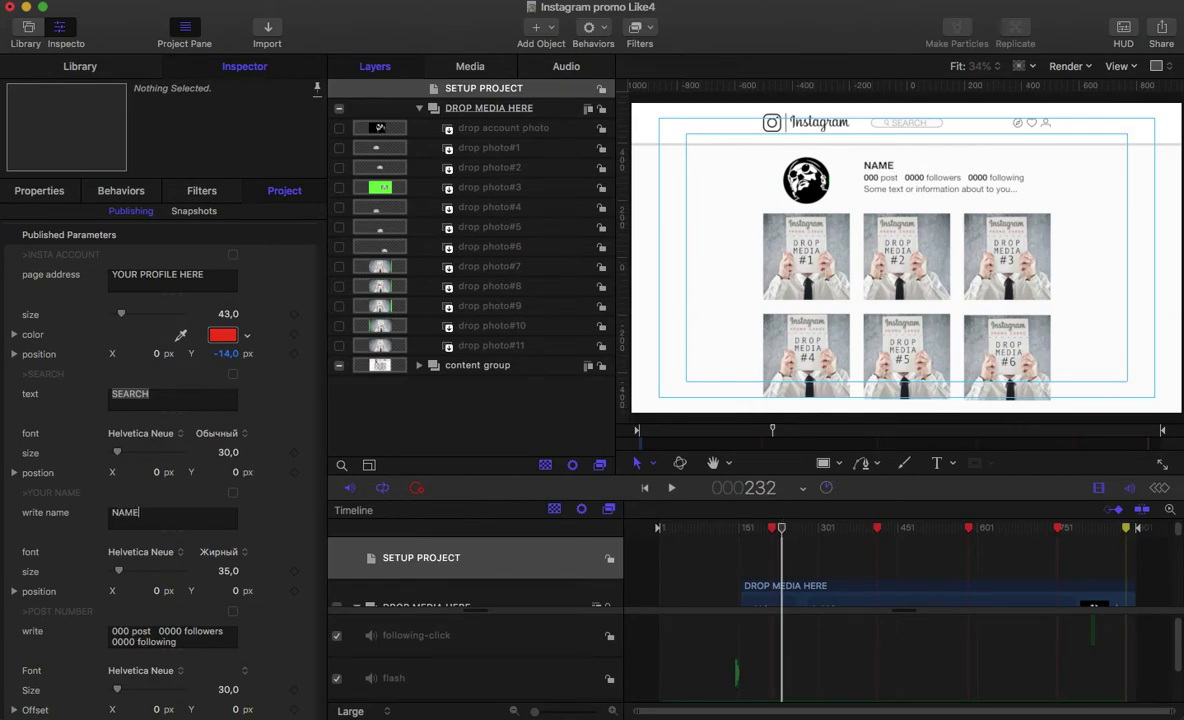
{"action": "type", "text": "E"}
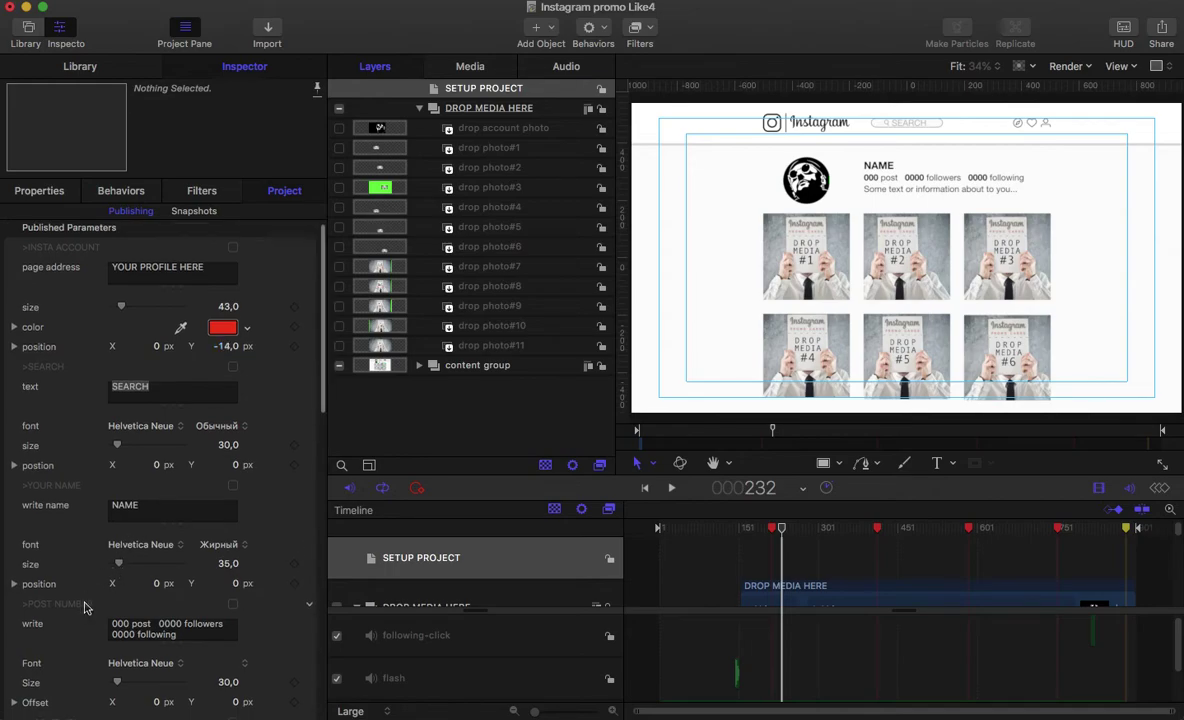
In the POST NUMBER text, replace the post count placeholder with 1234.
{"action": "scroll", "coordinate": [131, 540], "scroll_direction": "down", "scroll_amount": 5}
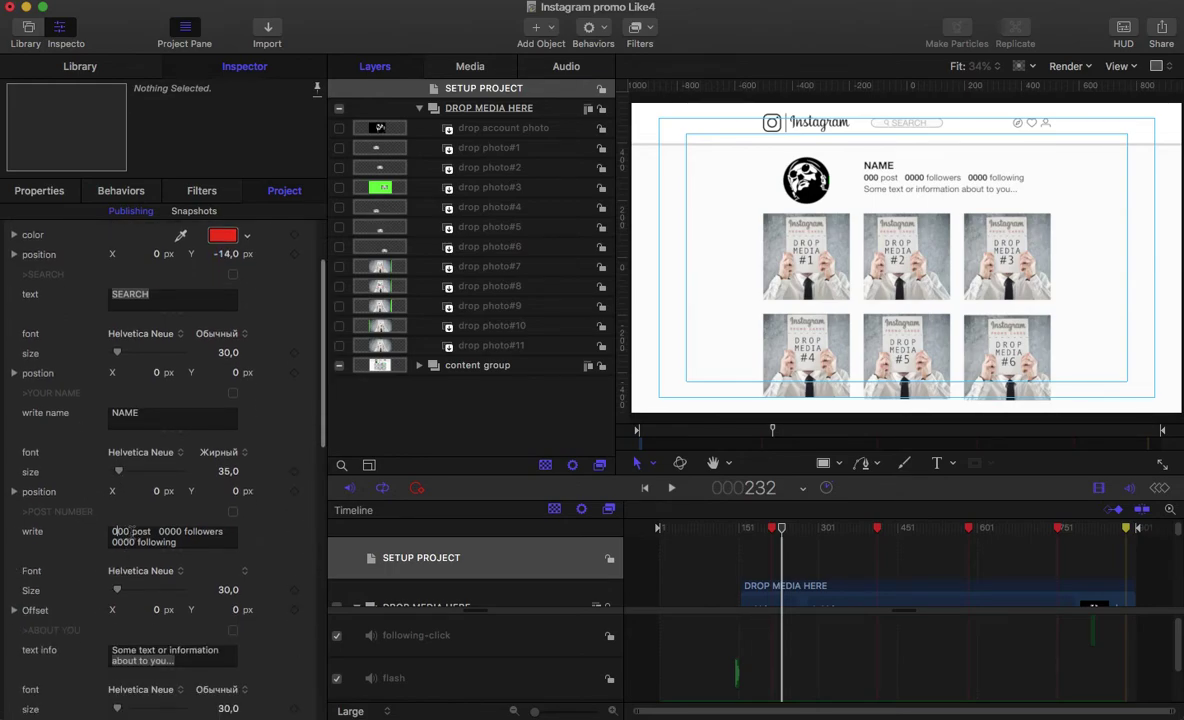
{"action": "type", "text": "1234"}
{"action": "key", "text": "Delete"}
{"action": "key", "text": "Delete"}
{"action": "key", "text": "BackSpace"}
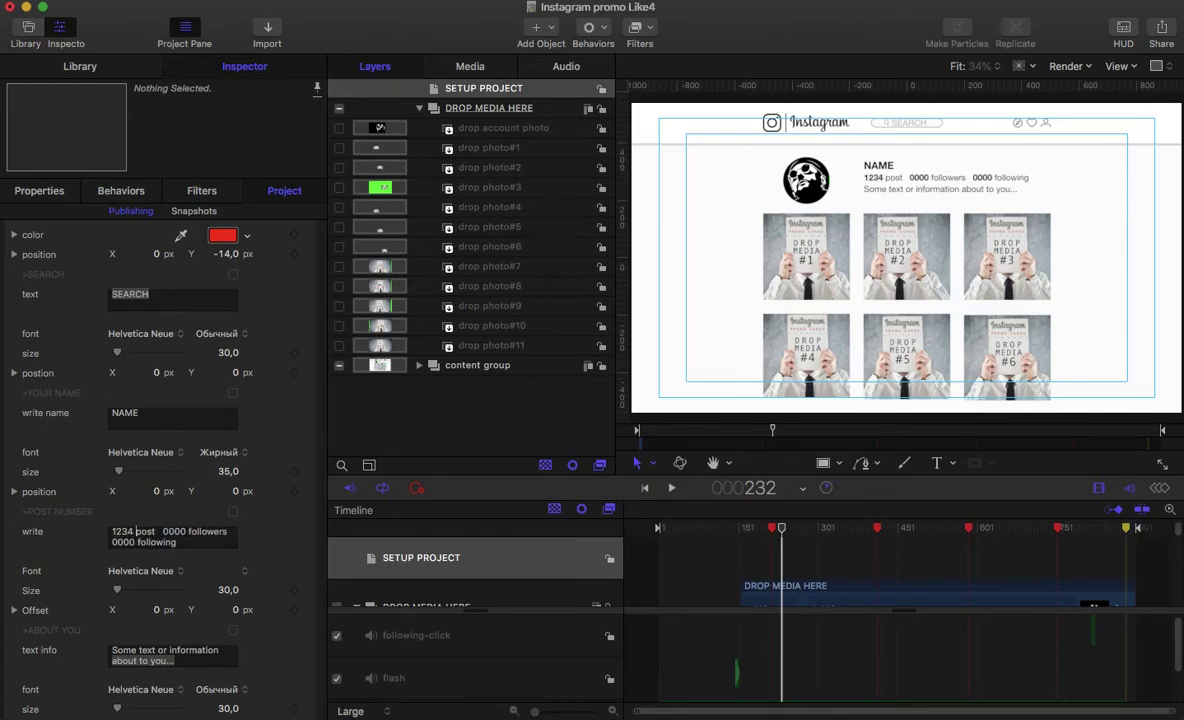
Replace the followers count placeholder in the POST NUMBER text with 23440.
{"action": "left_click", "coordinate": [173, 531]}
{"action": "type", "text": "234"}
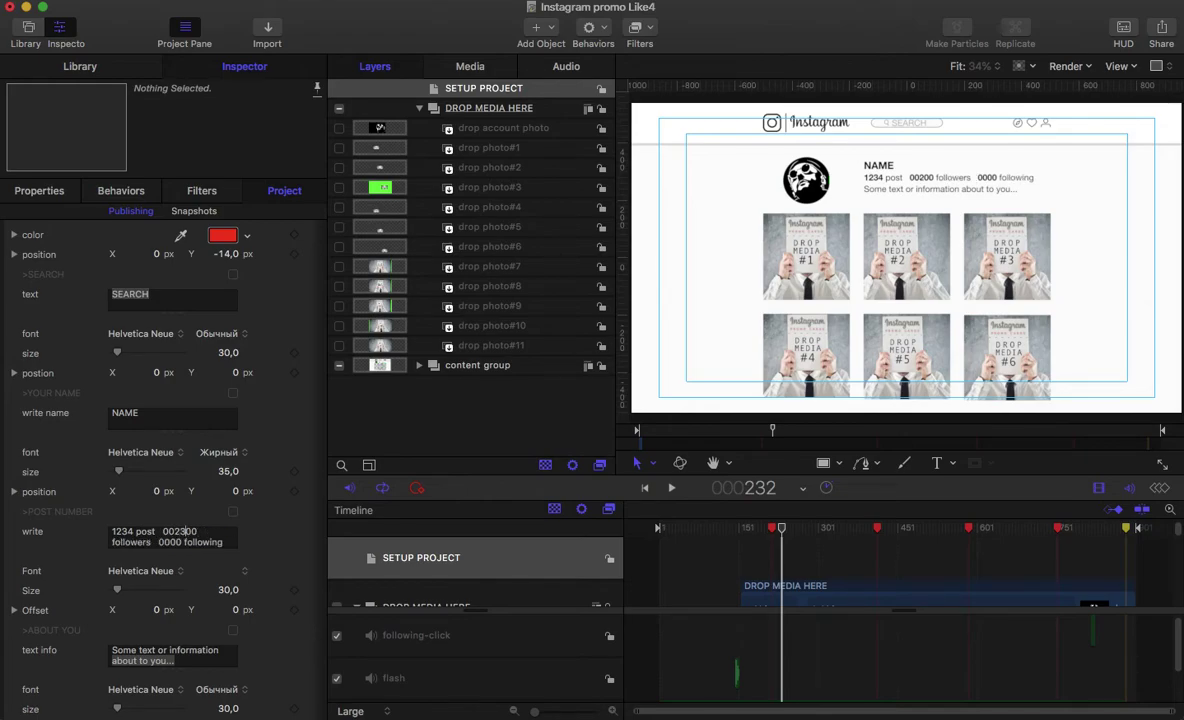
{"action": "type", "text": "4"}
{"action": "key", "text": "BackSpace"}
{"action": "key", "text": "BackSpace"}
{"action": "key", "text": "BackSpace"}
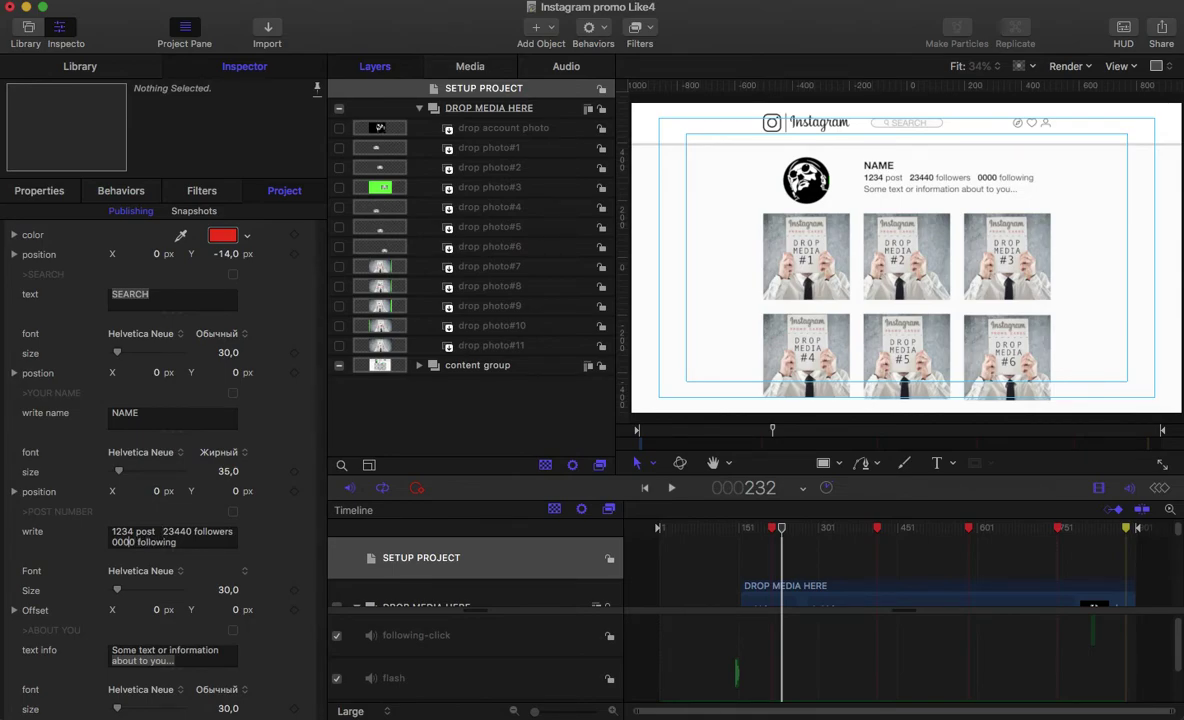
Replace the following count placeholder in the POST NUMBER text with 24.
{"action": "type", "text": "24"}
{"action": "key", "text": "BackSpace"}
{"action": "key", "text": "BackSpace"}
{"action": "key", "text": "Left"}
{"action": "key", "text": "Left"}
{"action": "key", "text": "BackSpace"}
{"action": "key", "text": "BackSpace"}
Replace the ABOUT YOU info text with "INFOFORMATION ABOUT YOU".
{"action": "scroll", "coordinate": [136, 505], "scroll_direction": "down", "scroll_amount": 2}
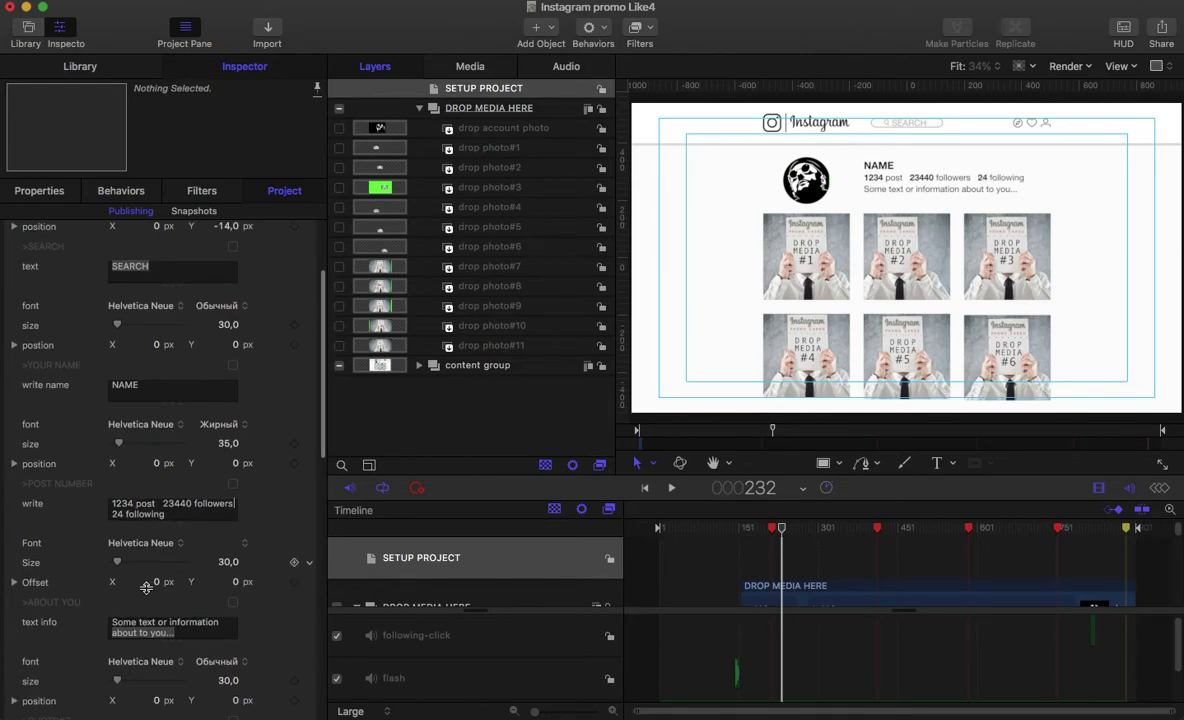
{"action": "left_click", "coordinate": [181, 639]}
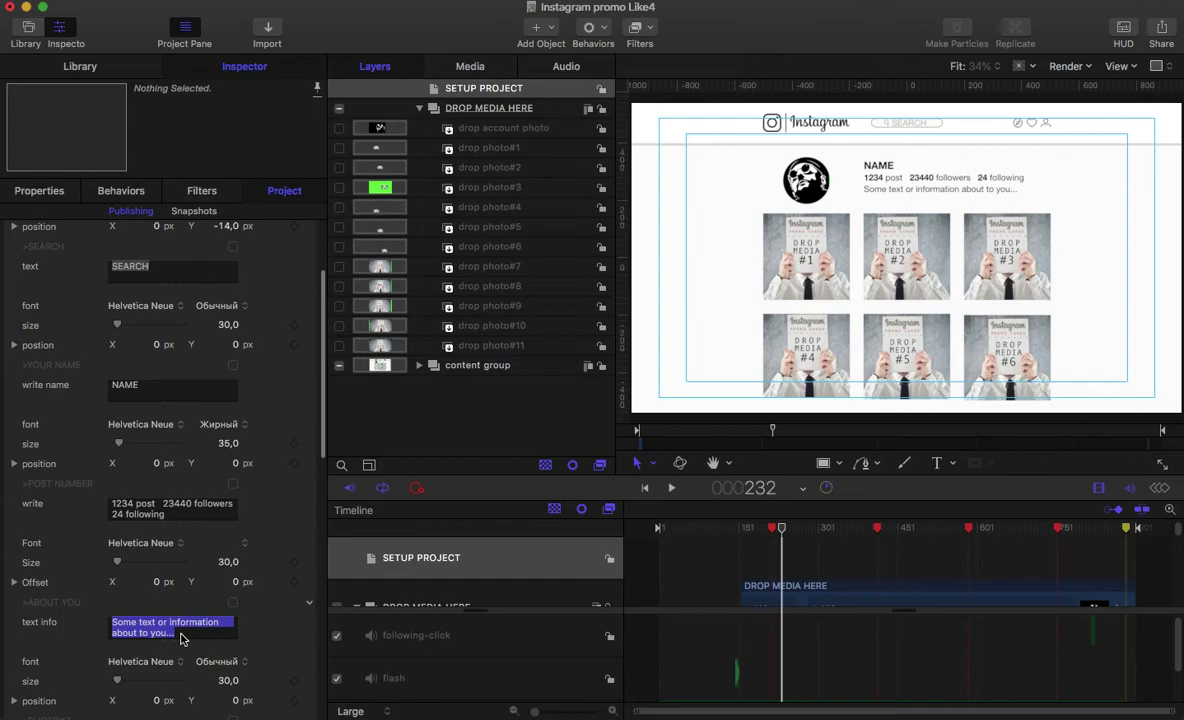
{"action": "type", "text": "INFOF"}
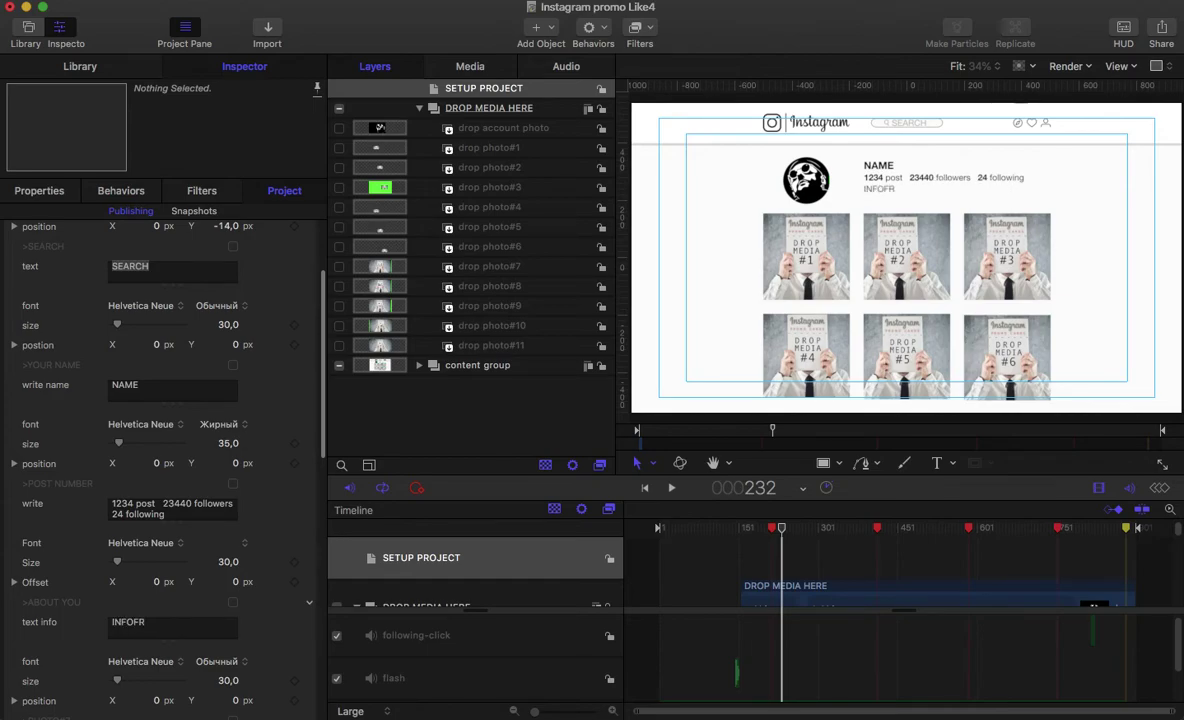
{"action": "type", "text": "ORMATION ABOUT YOU"}
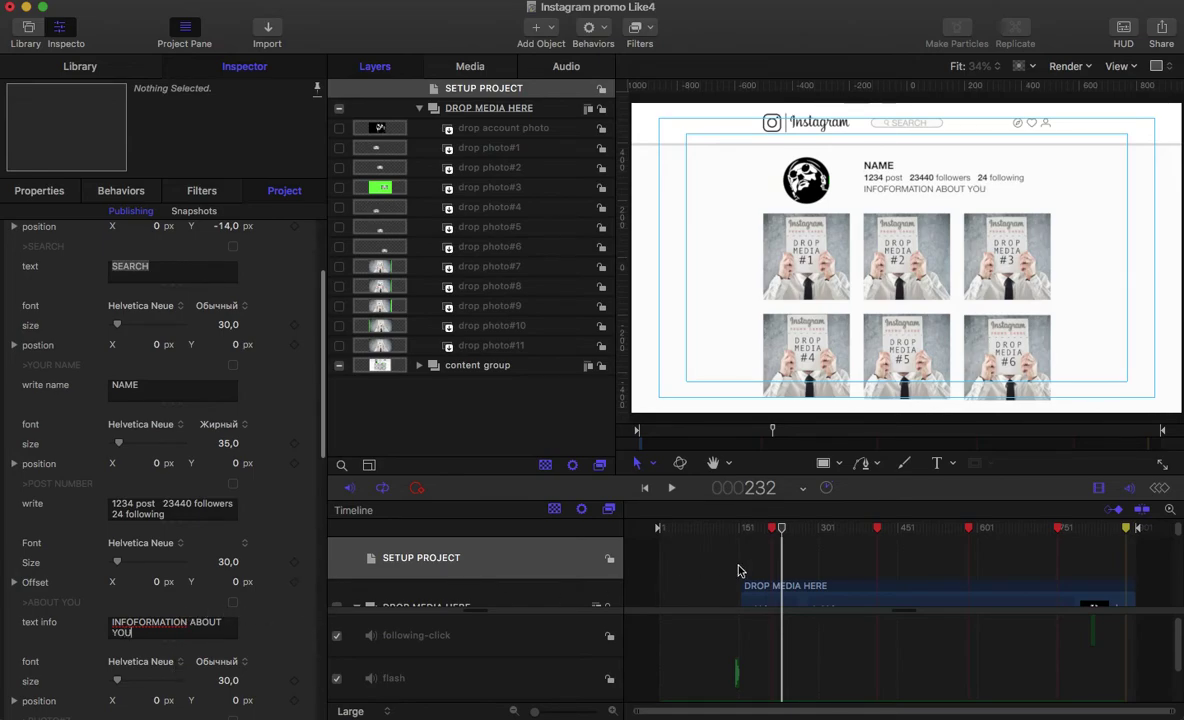
Previewing the cards at frame 410, set the likes text to "100 Likes" for PHOTO#7 and "200 Likes" for PHOTO#8.
{"action": "left_click_drag", "start_coordinate": [782, 527], "coordinate": [877, 530]}
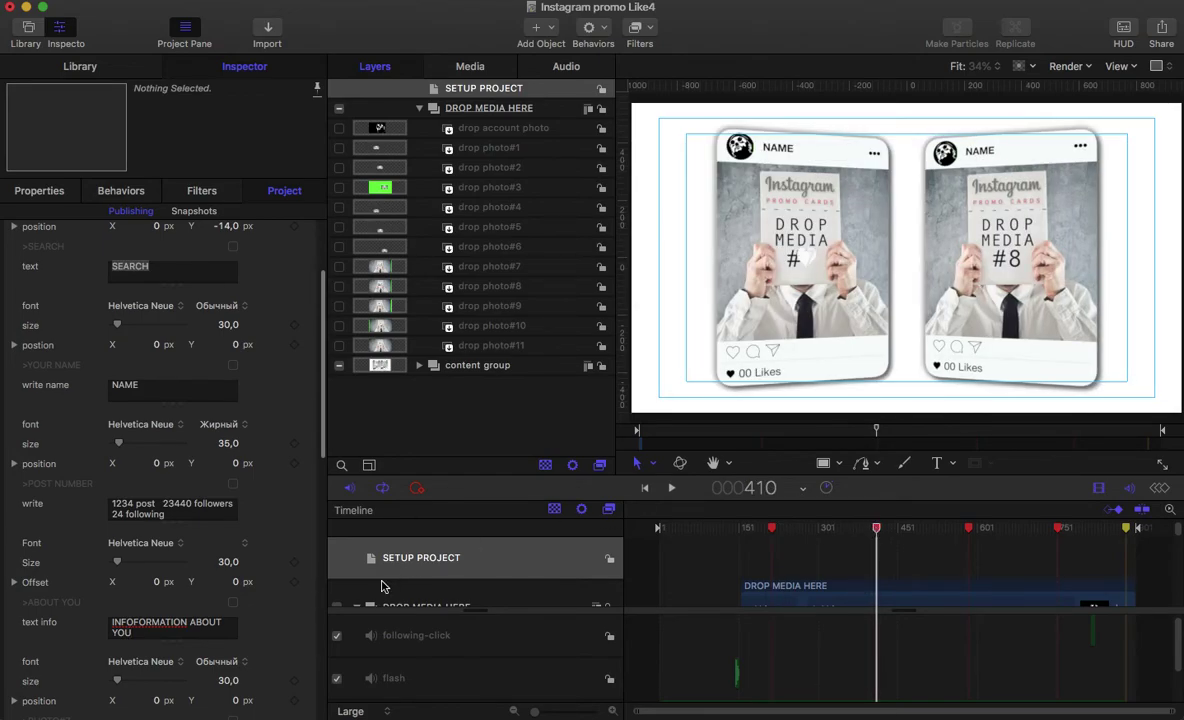
{"action": "scroll", "coordinate": [241, 645], "scroll_direction": "down", "scroll_amount": 5}
{"action": "scroll", "coordinate": [240, 640], "scroll_direction": "down", "scroll_amount": 3}
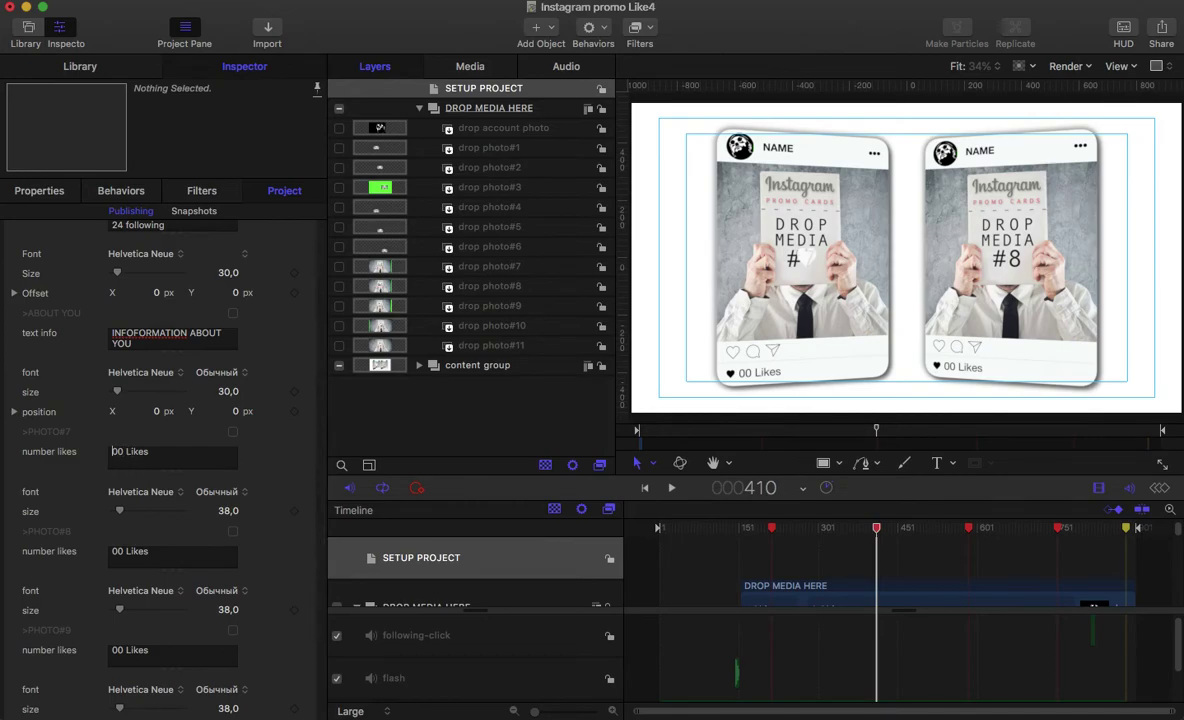
{"action": "left_click", "coordinate": [113, 452]}
{"action": "type", "text": "1"}
{"action": "left_click", "coordinate": [113, 551]}
{"action": "type", "text": "2"}
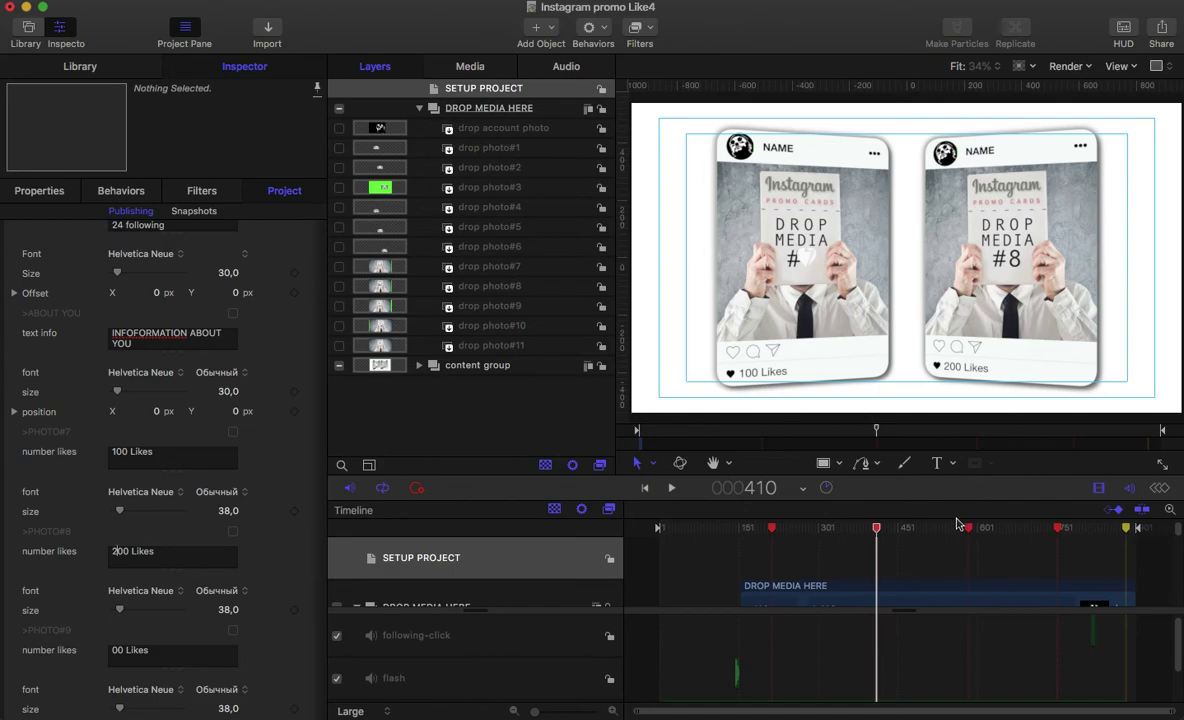
Previewing the cards at frame 583, set the likes text to "300 Likes" for PHOTO#9 and "400 Likes" for PHOTO#10.
{"action": "left_click_drag", "start_coordinate": [955, 532], "coordinate": [968, 530]}
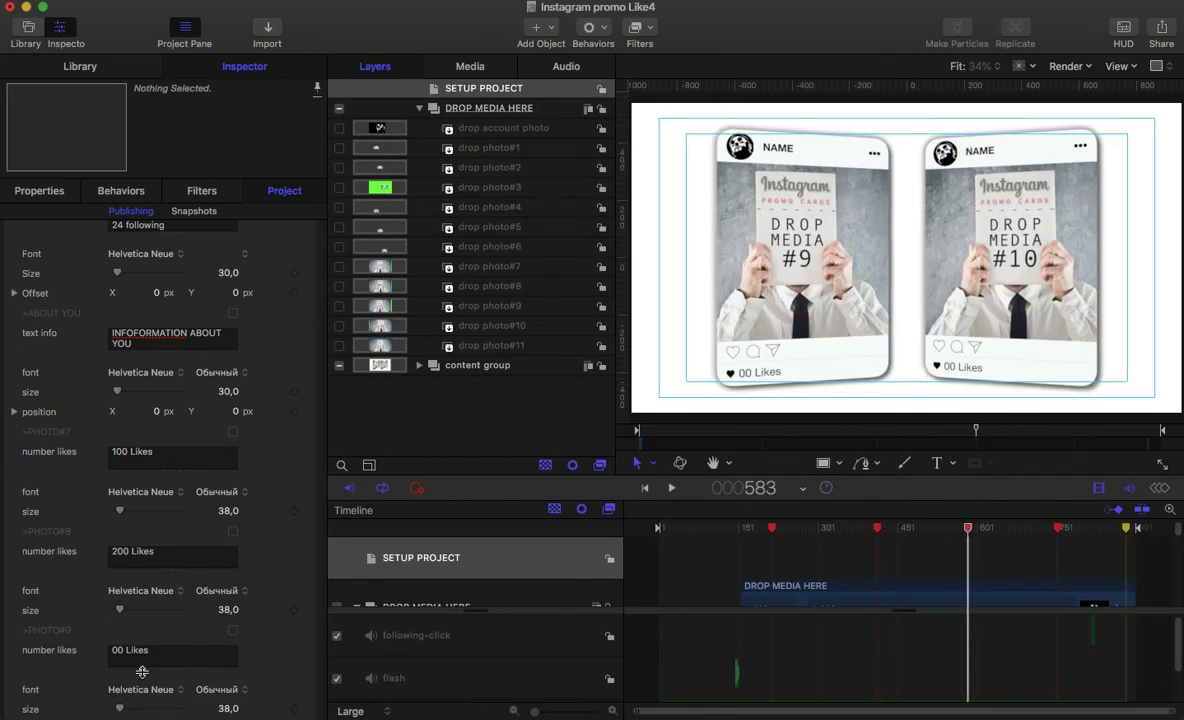
{"action": "left_click", "coordinate": [110, 650]}
{"action": "type", "text": "3"}
{"action": "scroll", "coordinate": [264, 663], "scroll_direction": "down", "scroll_amount": 5}
{"action": "scroll", "coordinate": [264, 665], "scroll_direction": "down", "scroll_amount": 1}
{"action": "left_click", "coordinate": [116, 614]}
{"action": "type", "text": "400 Likes"}
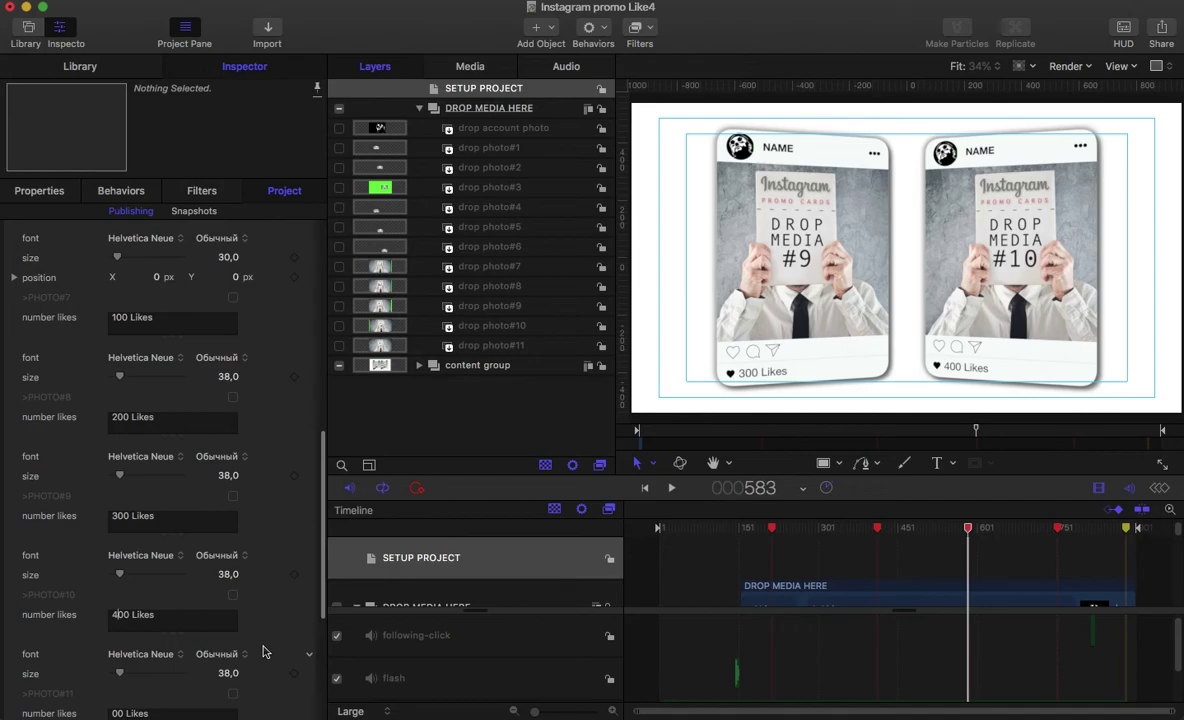
Set the likes text for PHOTO#11 to "500 Likes".
{"action": "scroll", "coordinate": [263, 652], "scroll_direction": "down", "scroll_amount": 4}
{"action": "left_click", "coordinate": [110, 621]}
{"action": "type", "text": "5"}
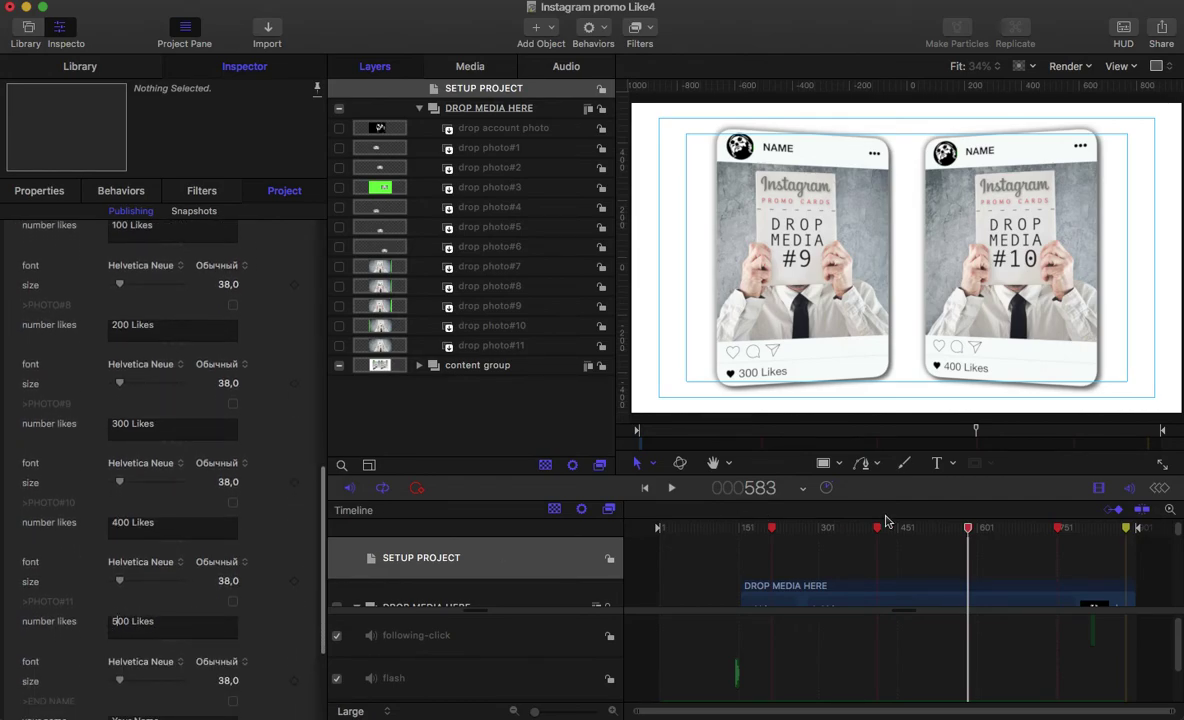
Preview the closing card at frame 882 and replace its END NAME text with "NAME".
{"action": "left_click_drag", "start_coordinate": [1036, 530], "coordinate": [1128, 537]}
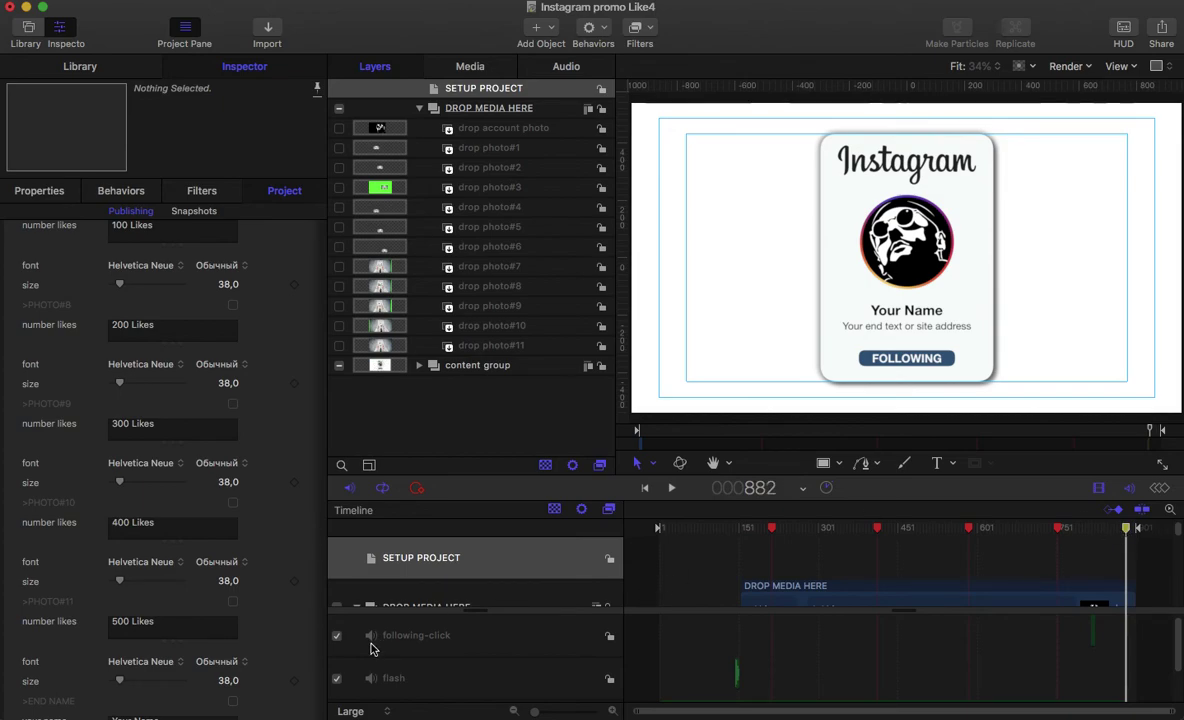
{"action": "scroll", "coordinate": [259, 627], "scroll_direction": "down", "scroll_amount": 5}
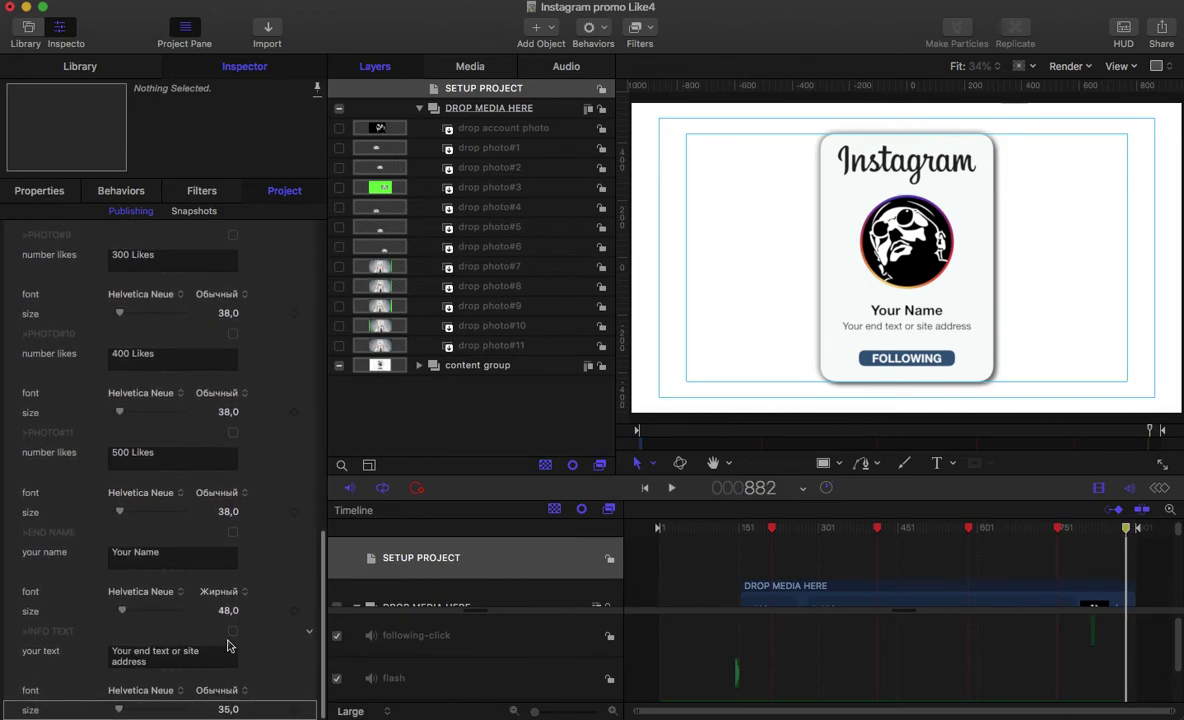
{"action": "left_click_drag", "start_coordinate": [195, 552], "coordinate": [62, 564]}
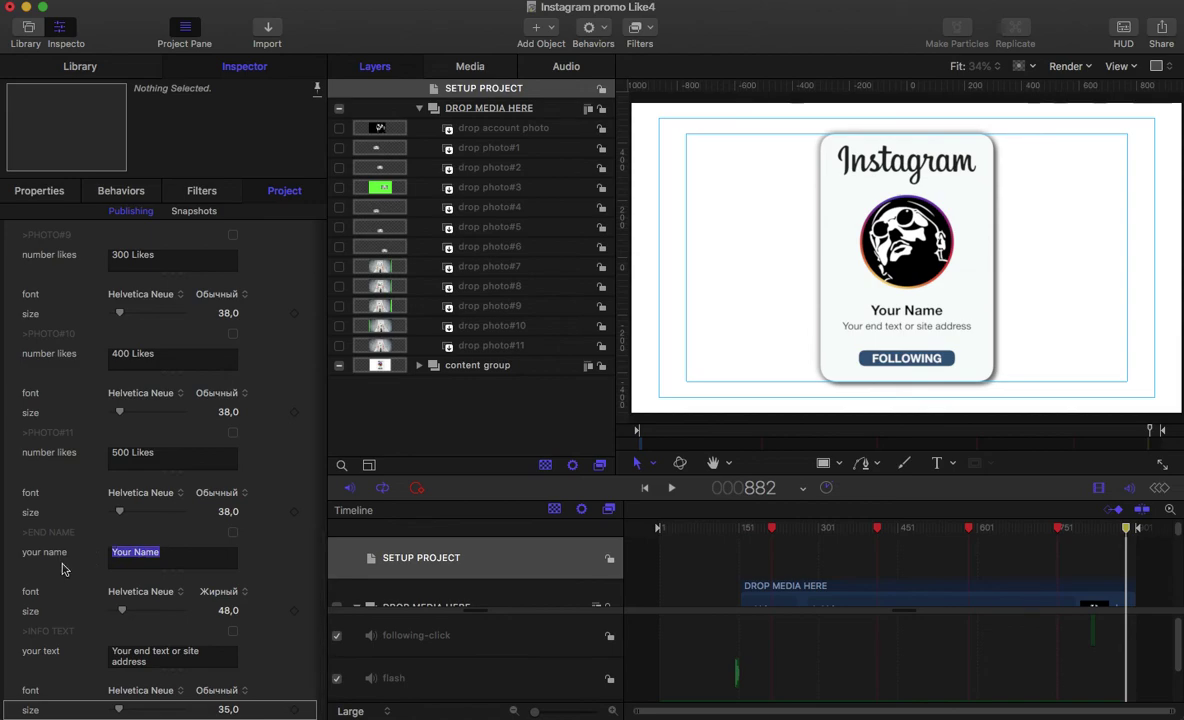
{"action": "type", "text": "NAME"}
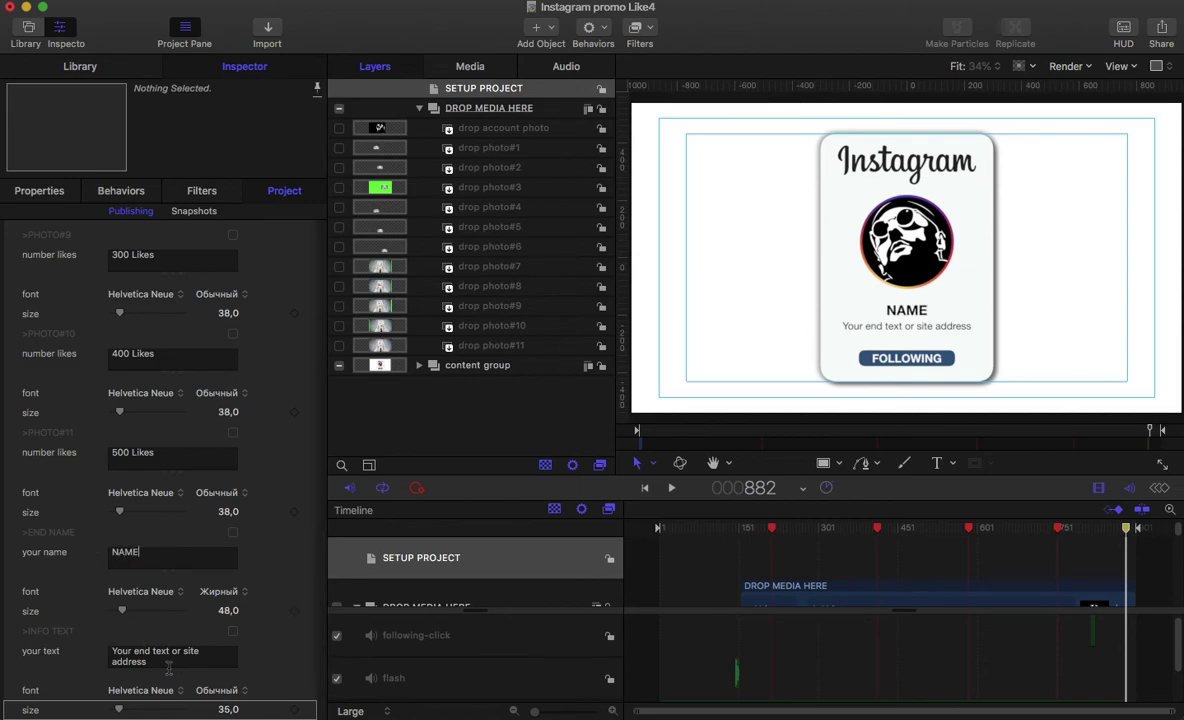
Replace the closing card's INFO TEXT with "information about you or your site".
{"action": "left_click", "coordinate": [168, 667]}
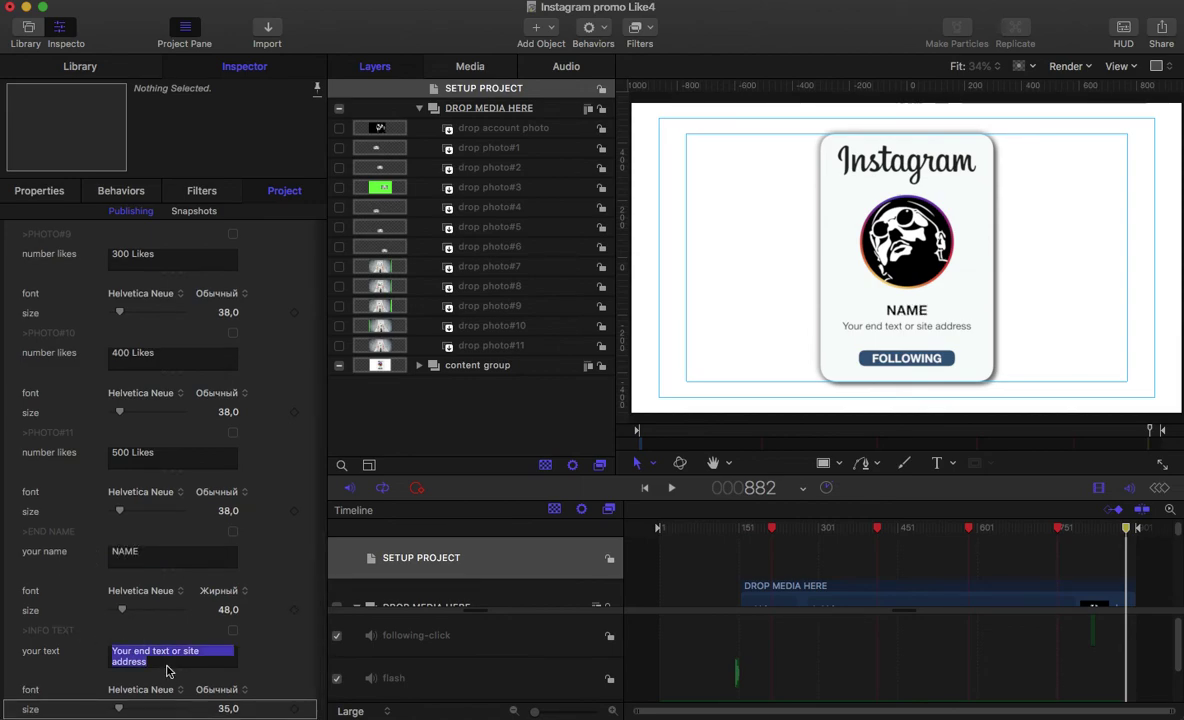
{"action": "key", "text": "BackSpace"}
{"action": "key", "text": "Return"}
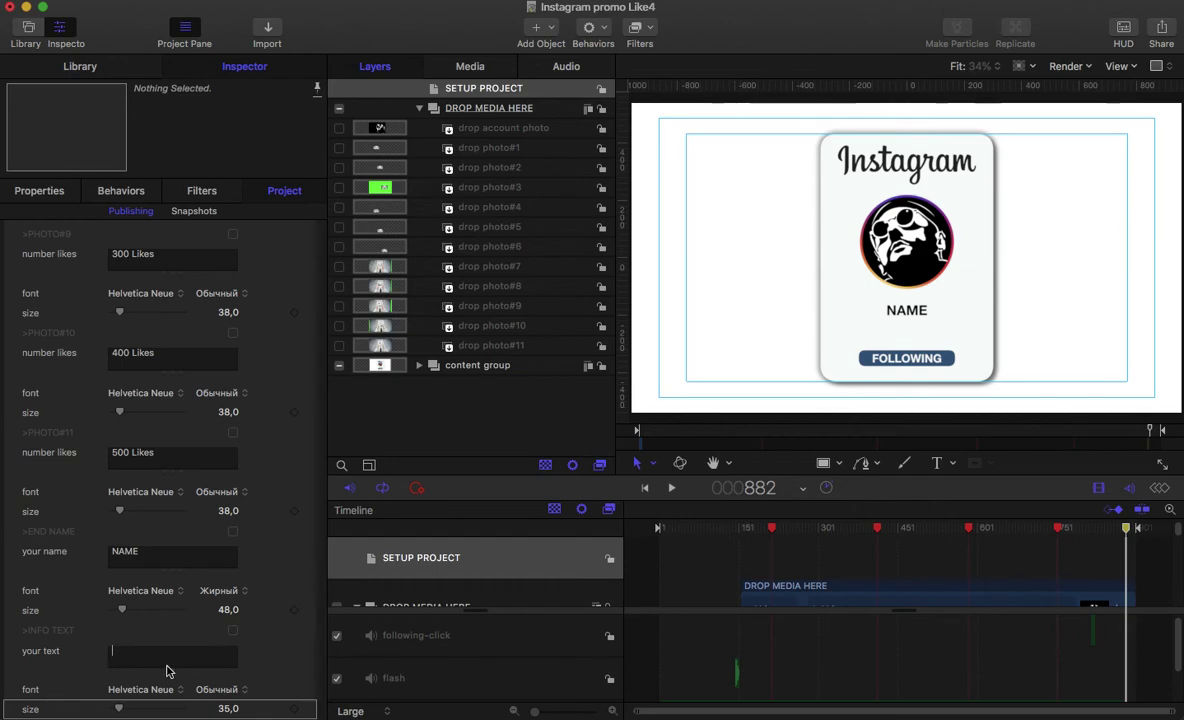
{"action": "type", "text": "infor"}
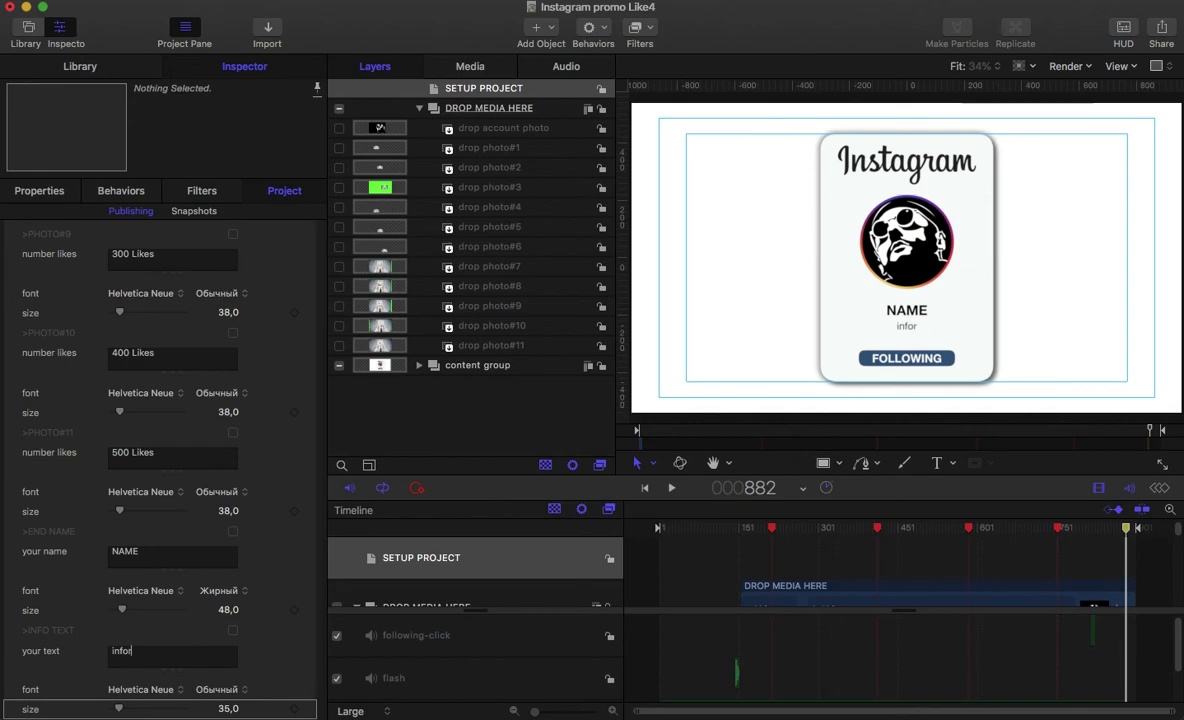
{"action": "type", "text": "mation"}
{"action": "type", "text": " a"}
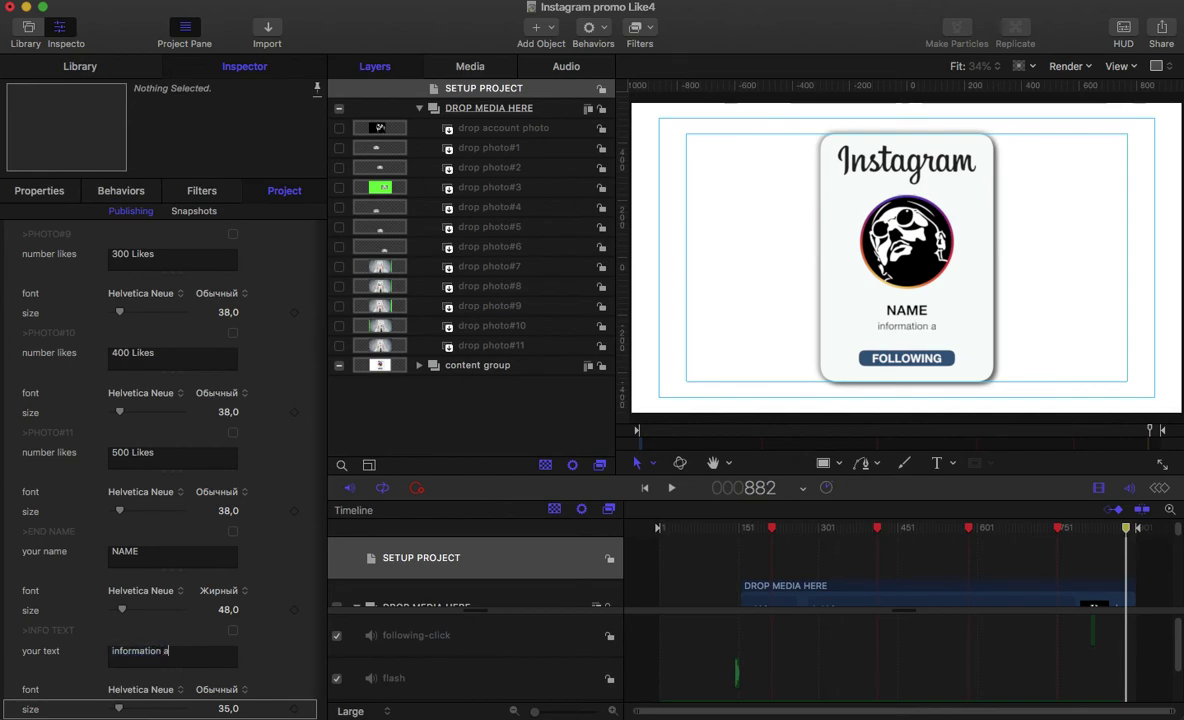
{"action": "type", "text": "bout"}
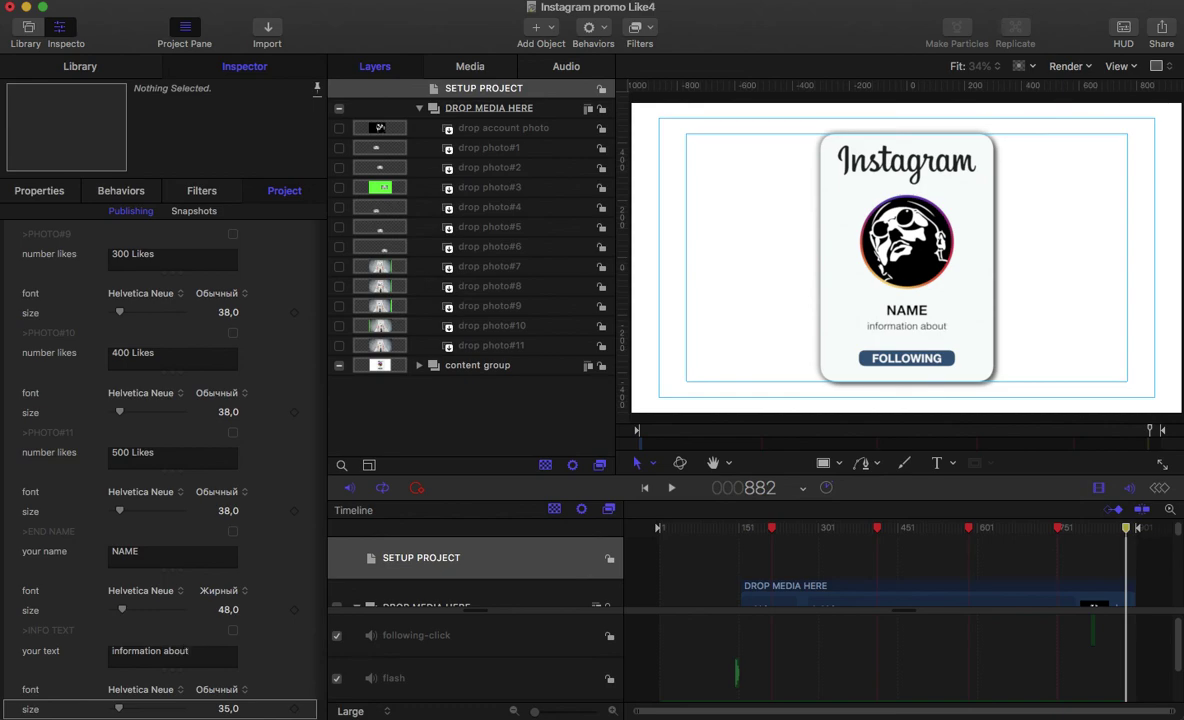
{"action": "type", "text": " you or your"}
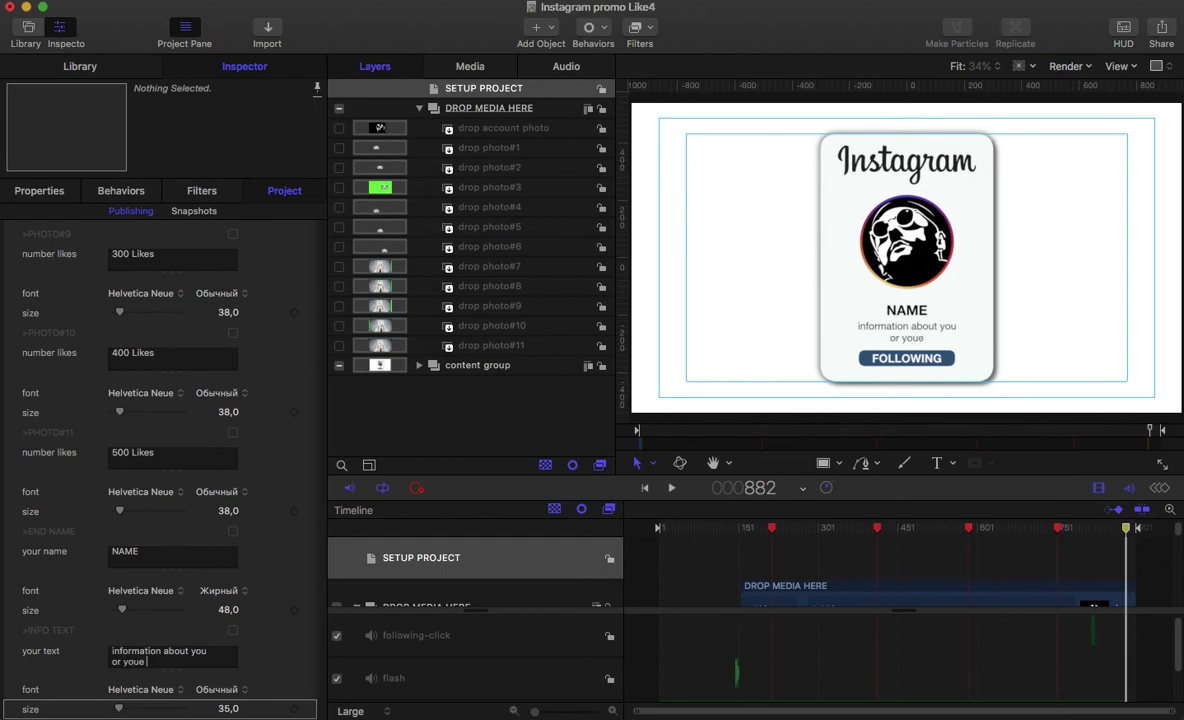
{"action": "type", "text": " site"}
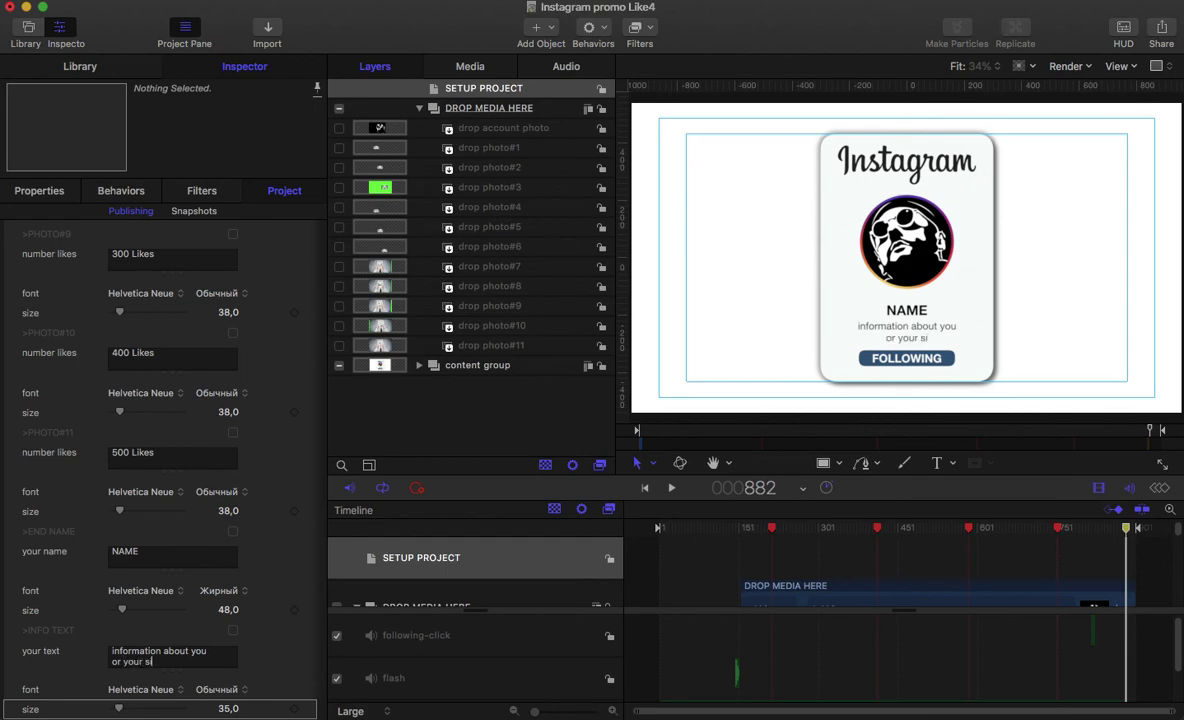